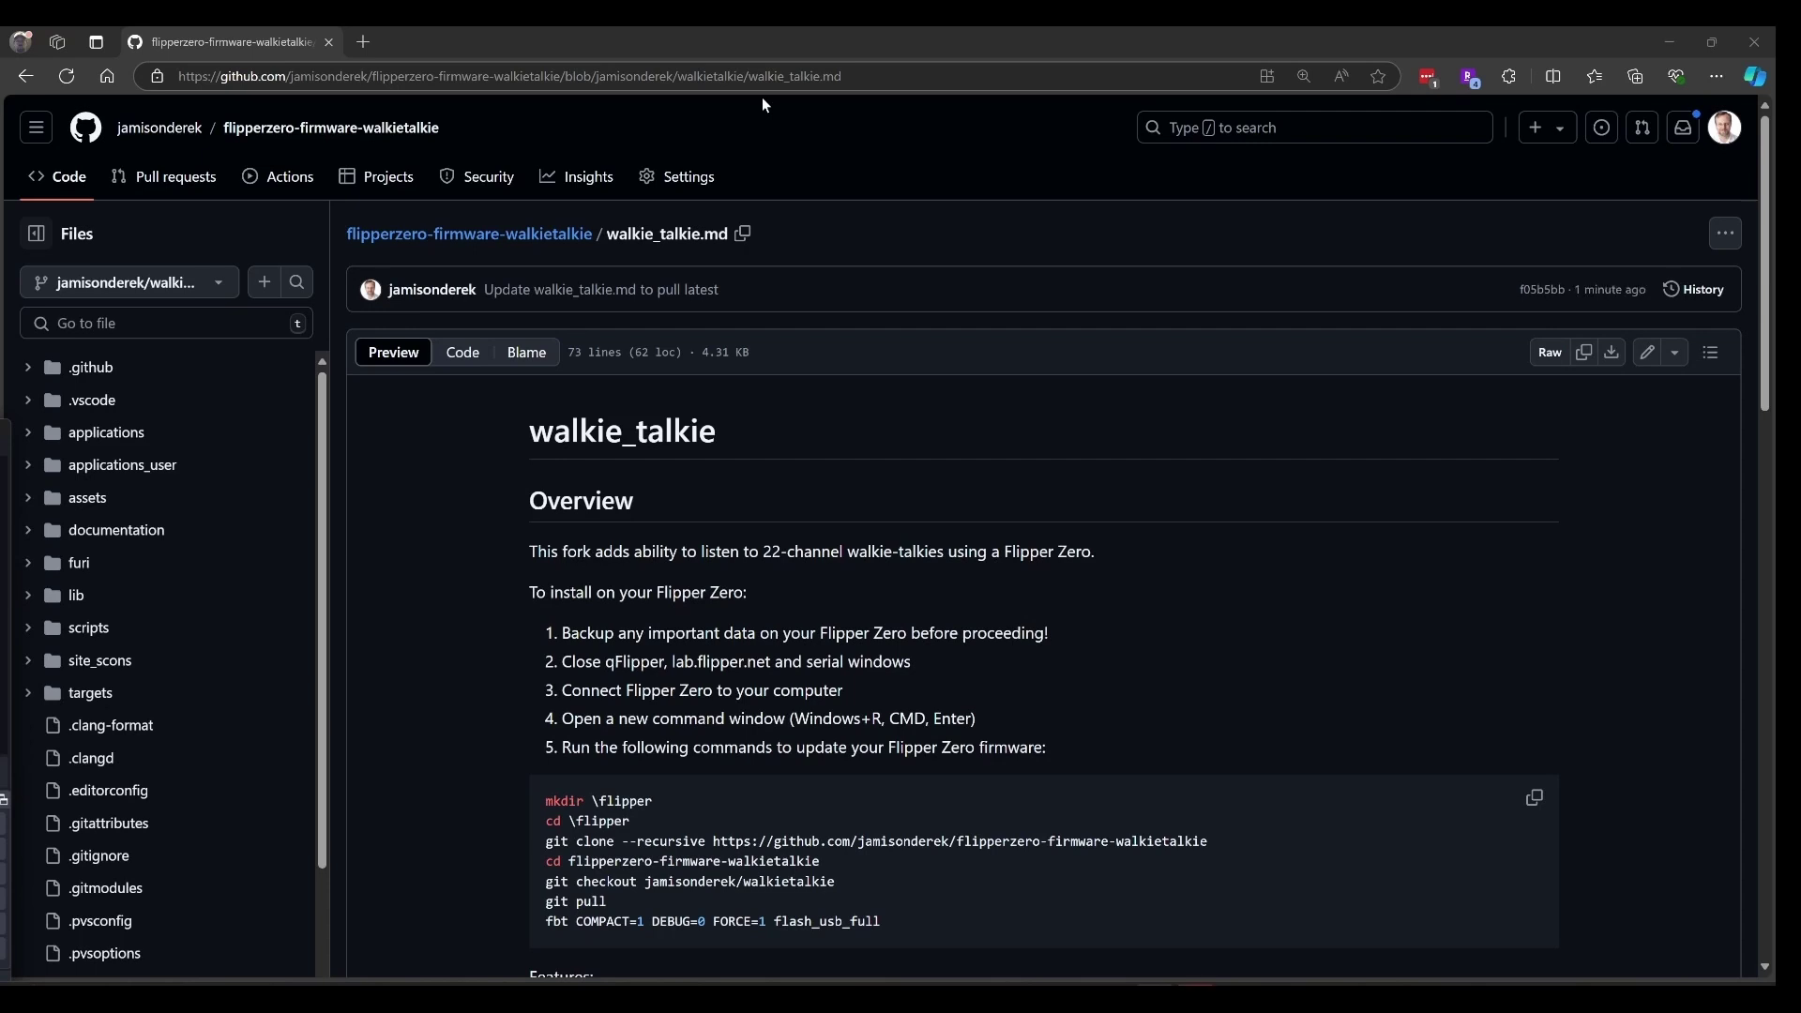
Copy the block of firmware update commands from walkie_talkie.md and open a new Command Prompt window.
{"action": "left_click", "coordinate": [1540, 812]}
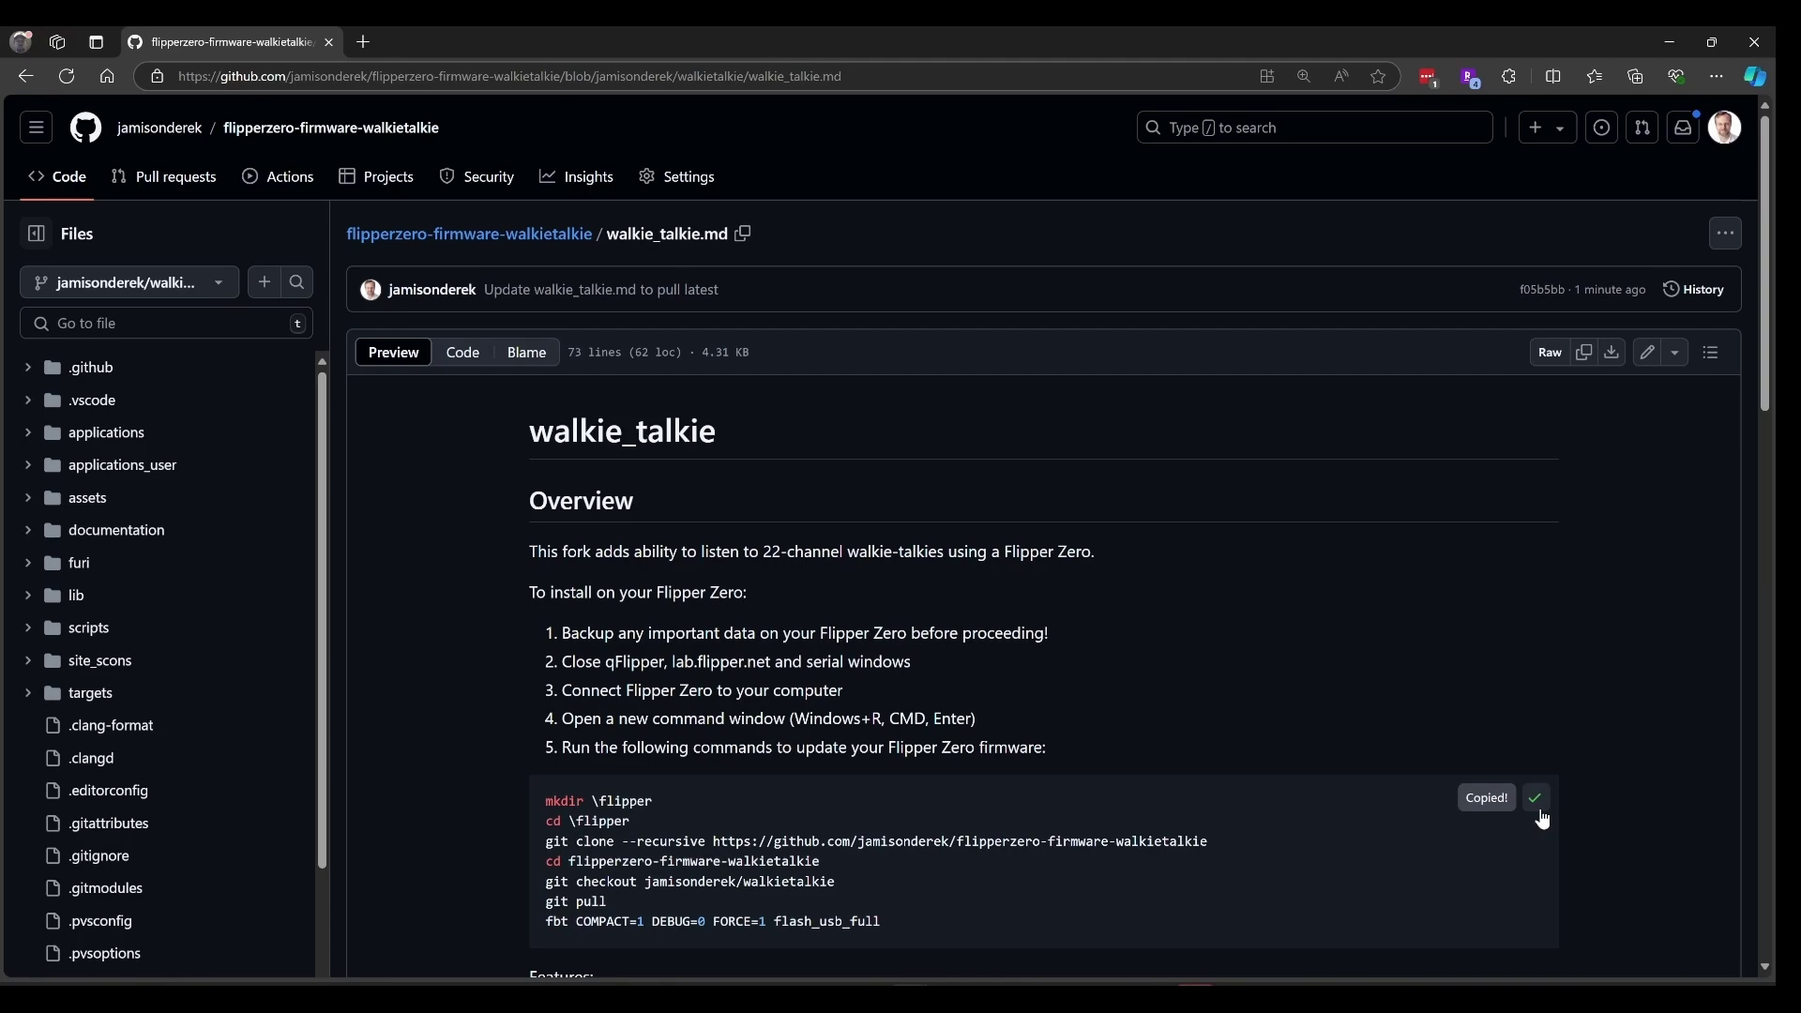
{"action": "key", "text": "super"}
{"action": "type", "text": "c"}
{"action": "left_click", "coordinate": [736, 445]}
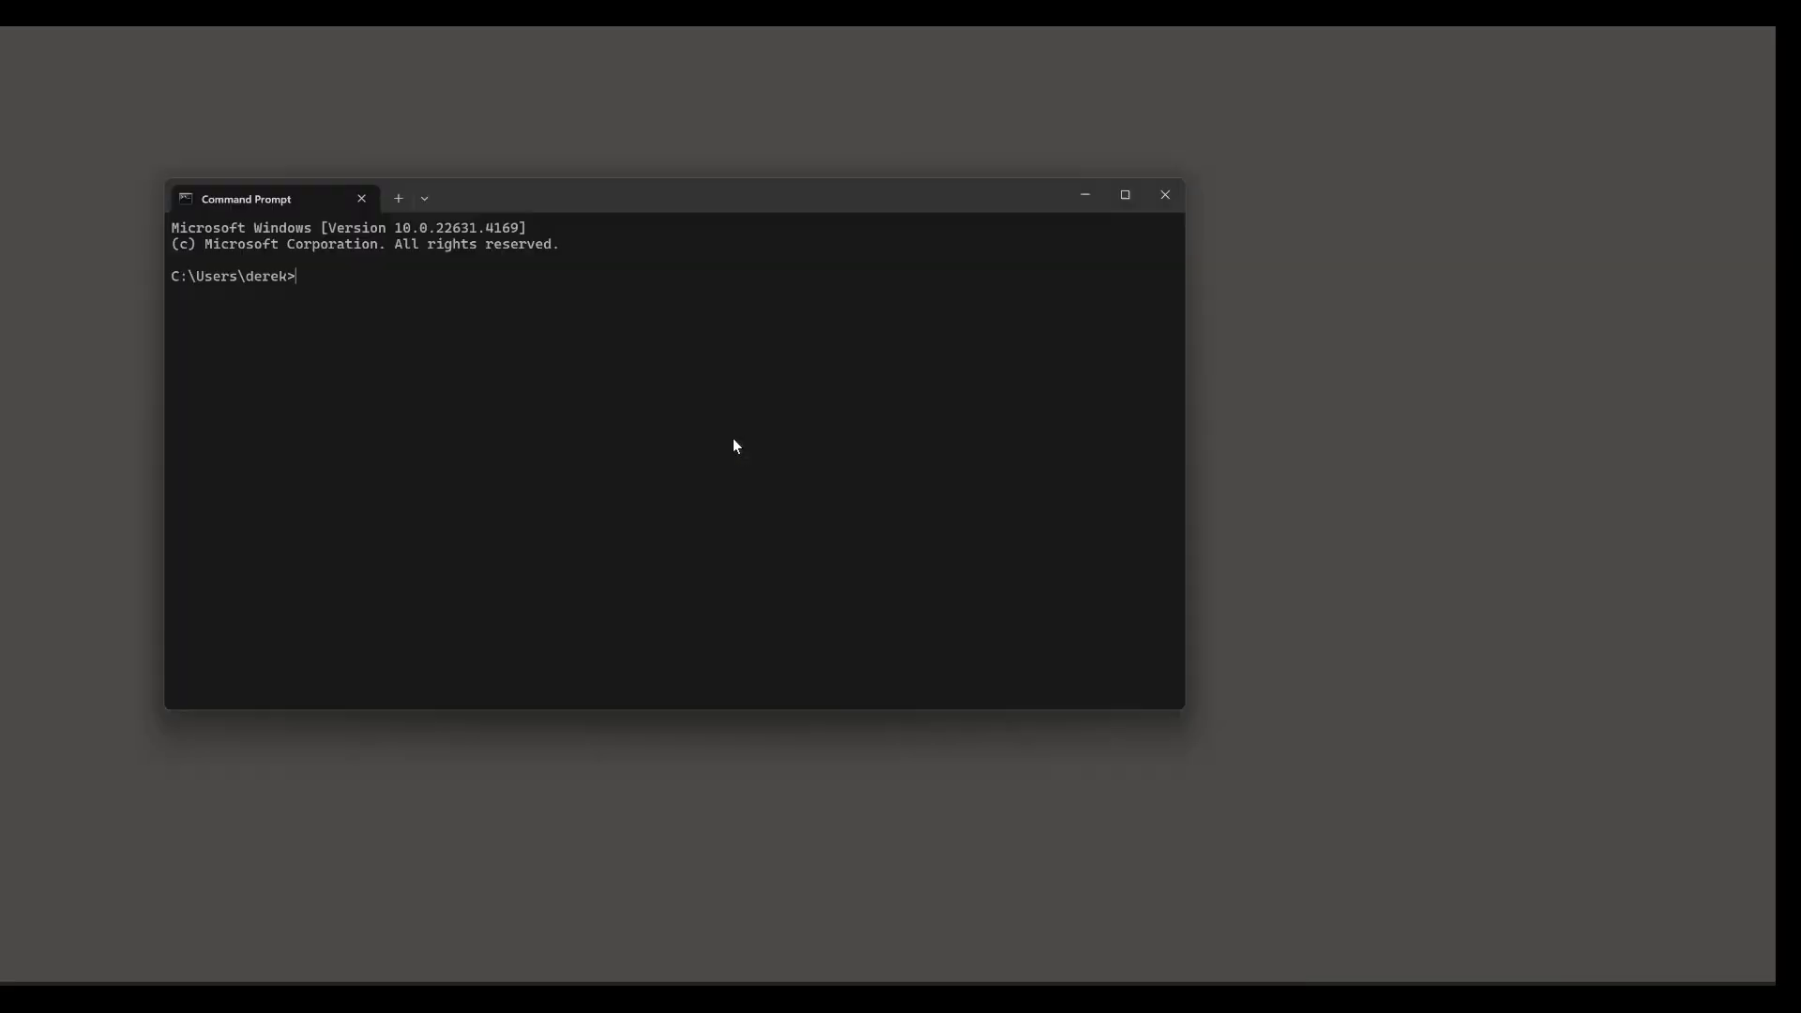
Paste and run the copied commands to build and flash the walkie-talkie firmware, and acknowledge the completed update on the Flipper Zero.
{"action": "key", "text": "ctrl+v"}
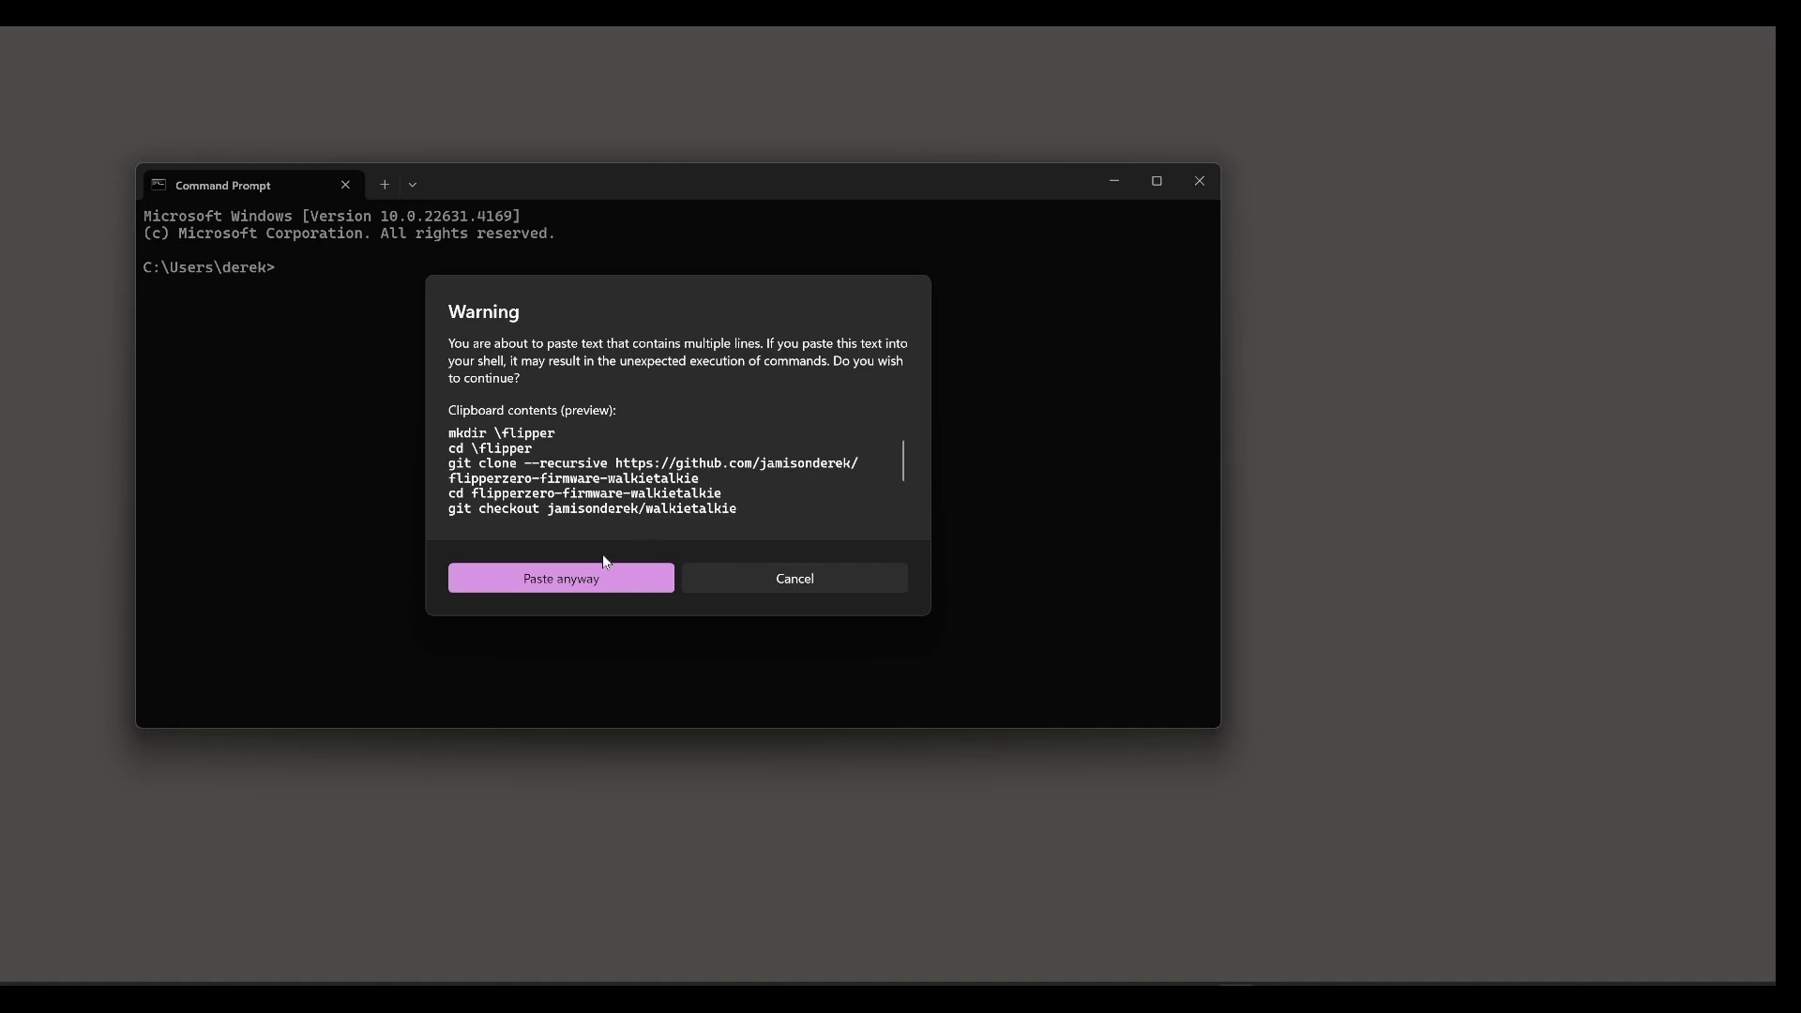
{"action": "left_click", "coordinate": [561, 579]}
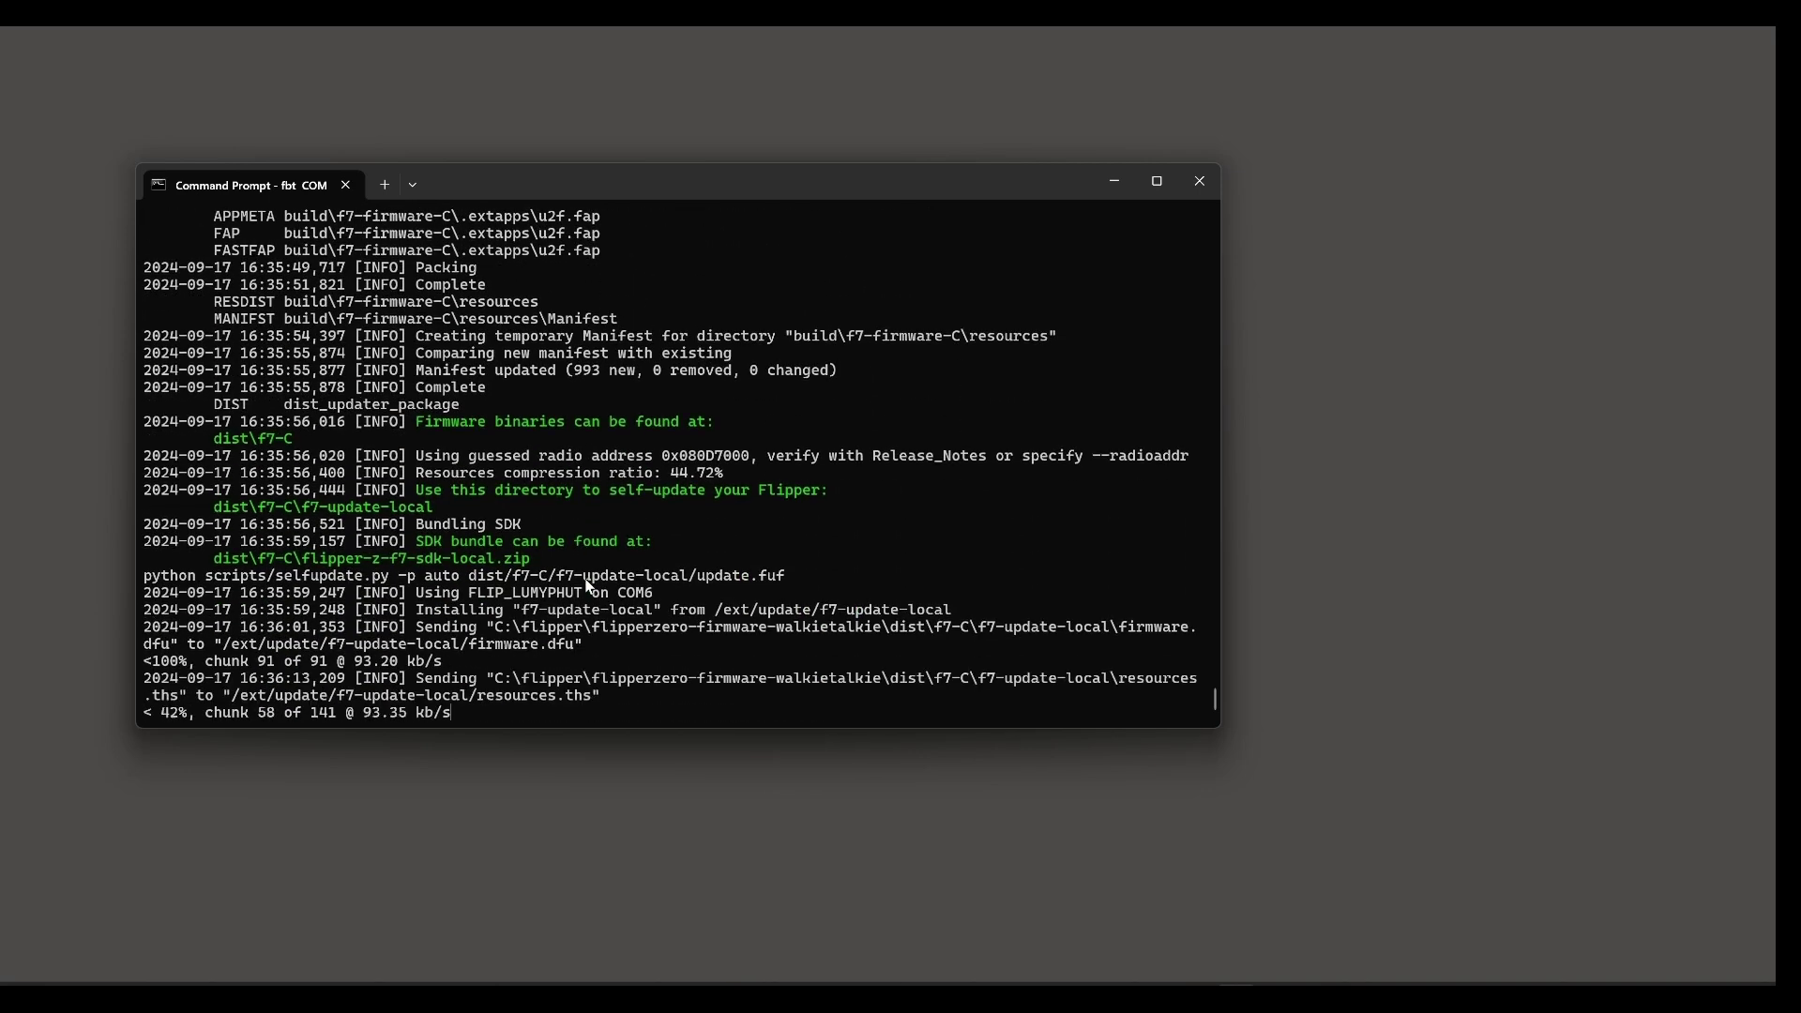
{"action": "key", "text": "Return"}
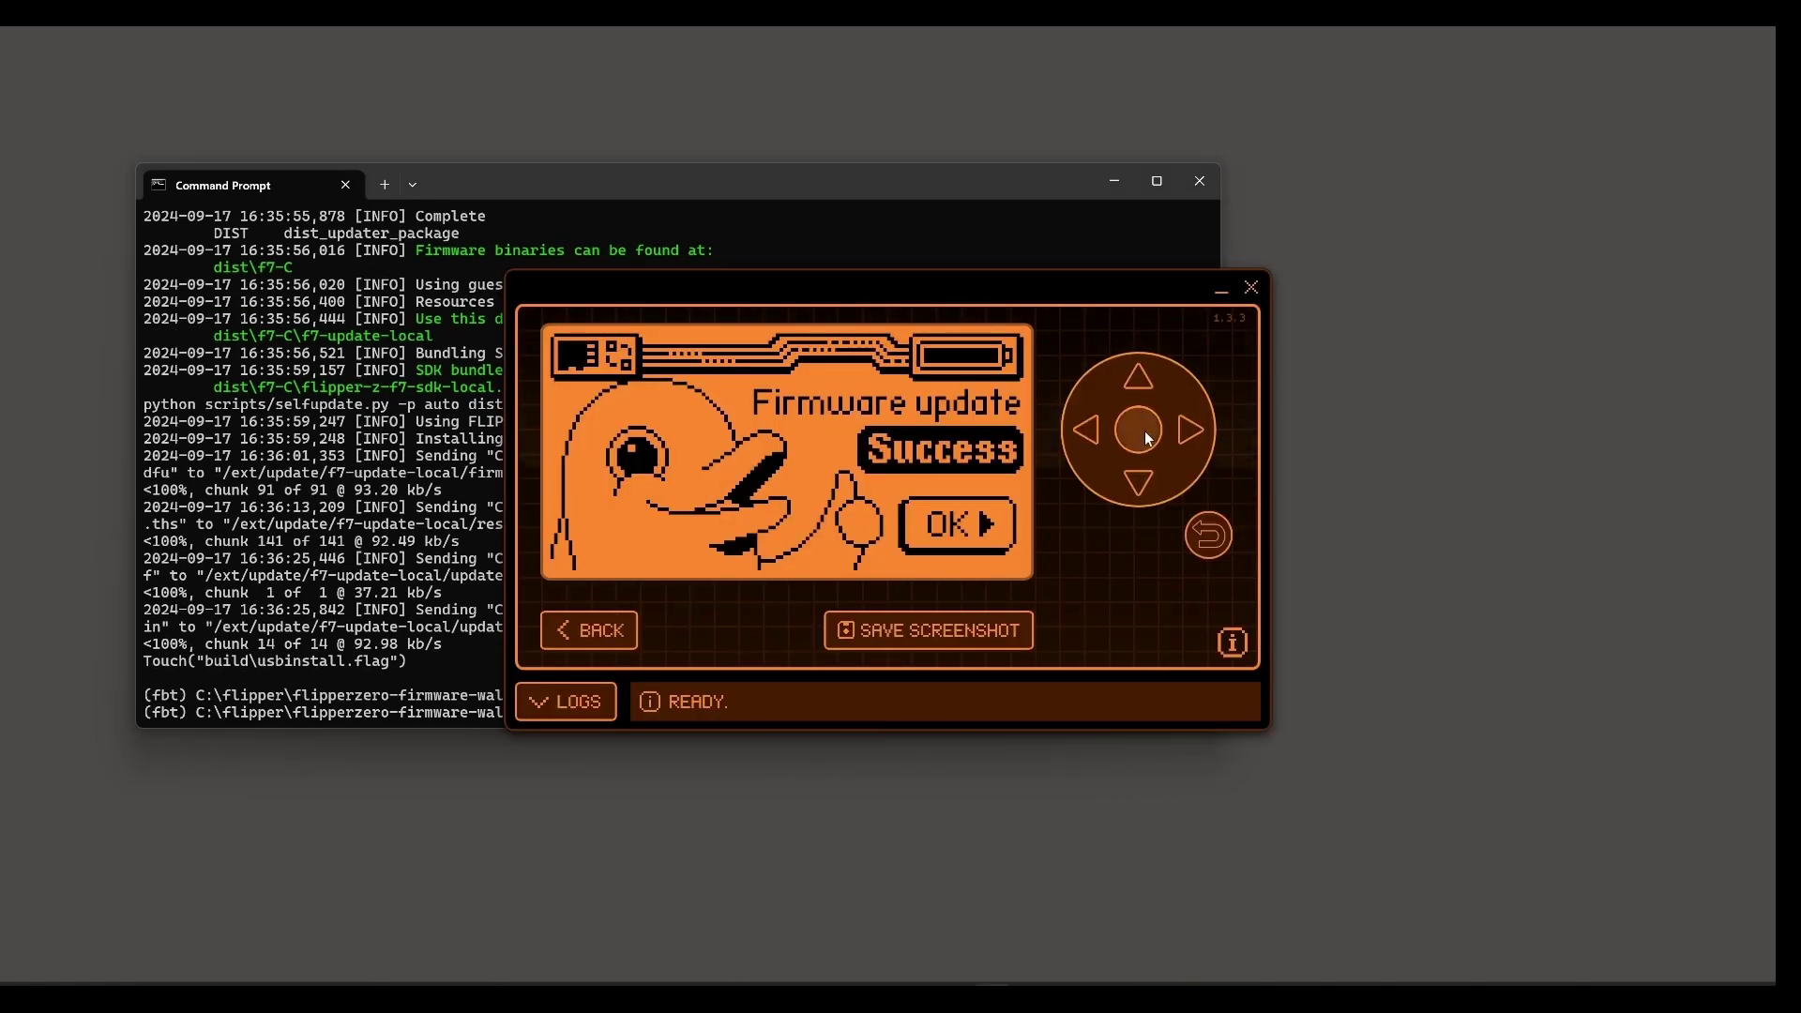
{"action": "left_click", "coordinate": [1148, 438]}
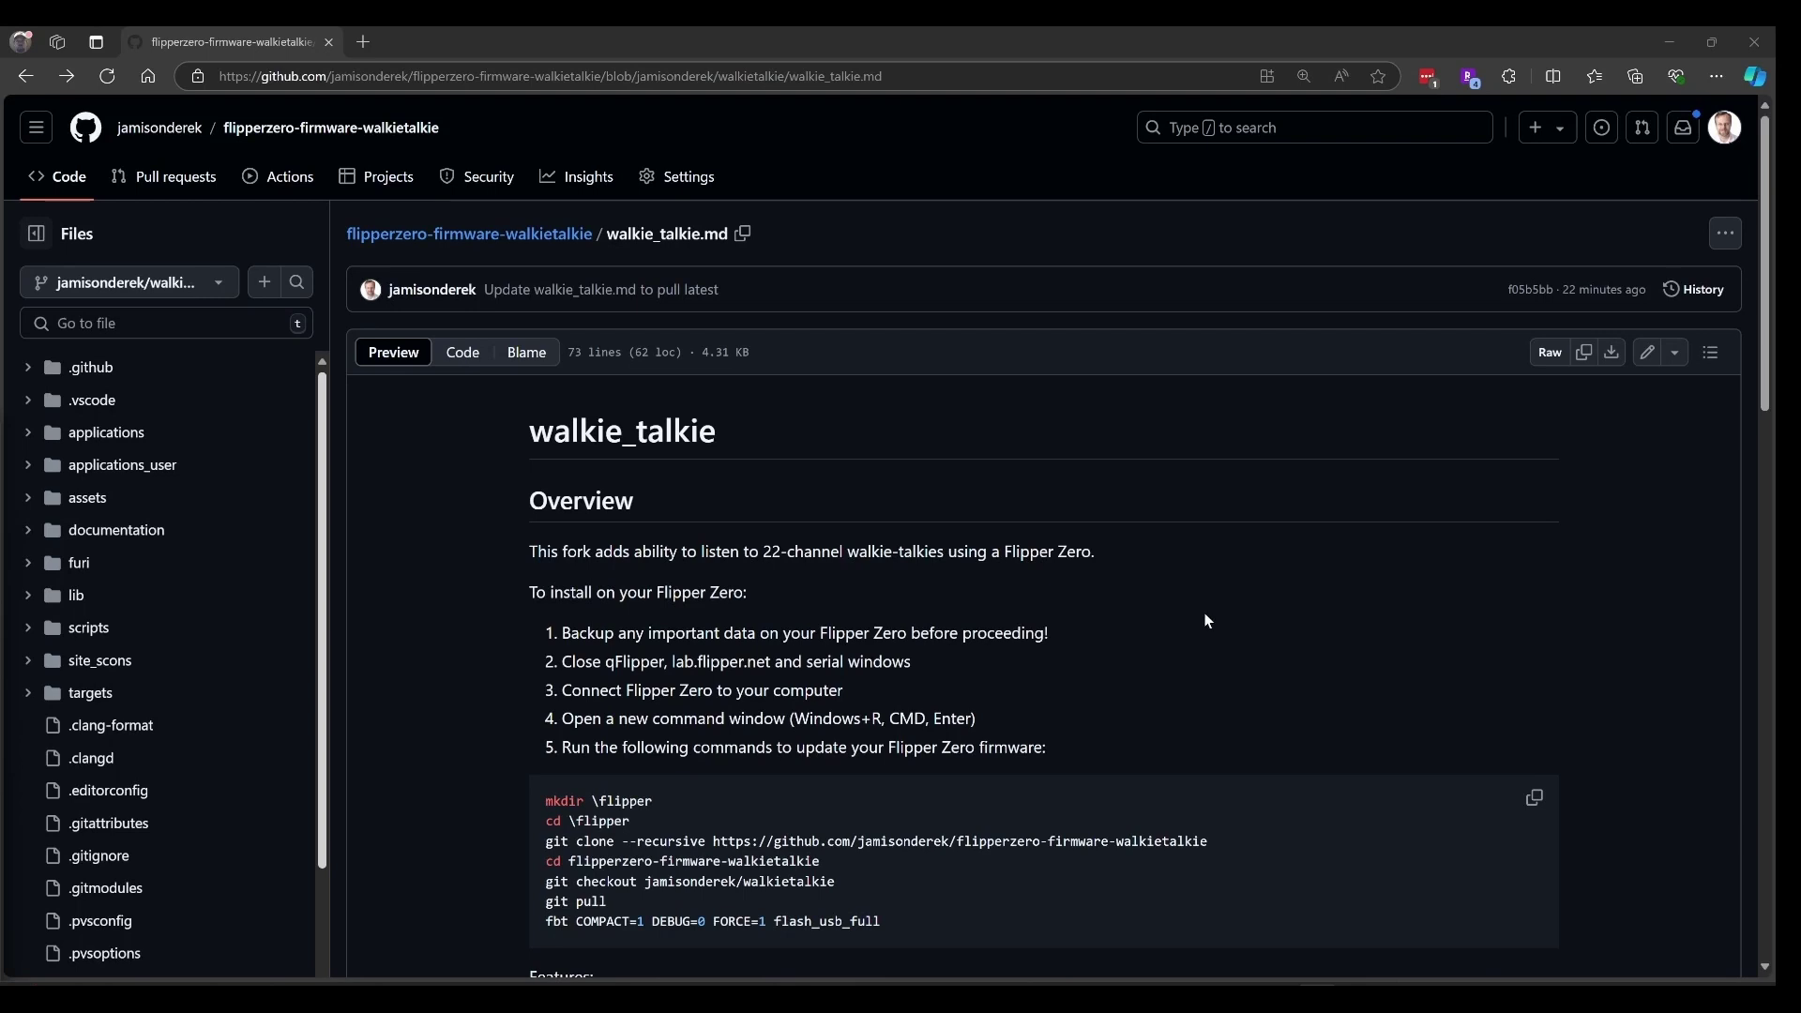
Examine the commits for frequency analyzer support and for external speaker/headphone output on pin A6 linked in walkie_talkie.md.
{"action": "scroll", "coordinate": [1207, 615], "scroll_direction": "down", "scroll_amount": 6}
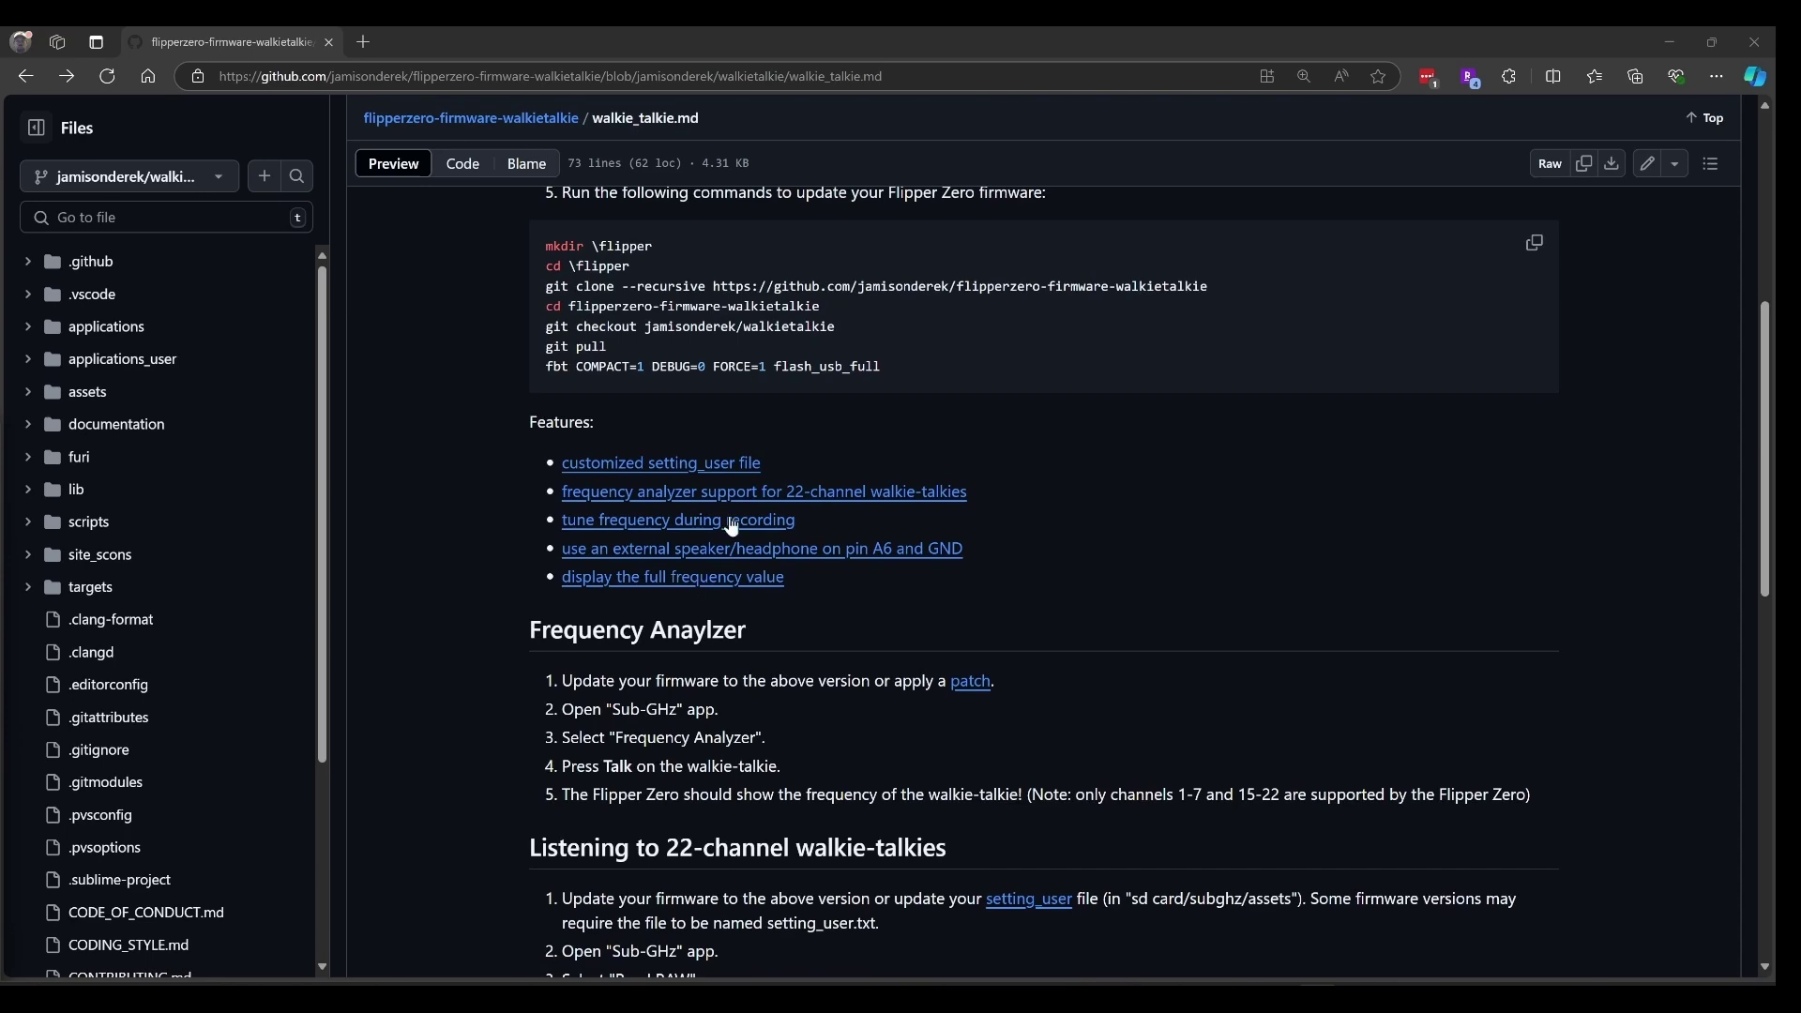
{"action": "left_click", "coordinate": [755, 494]}
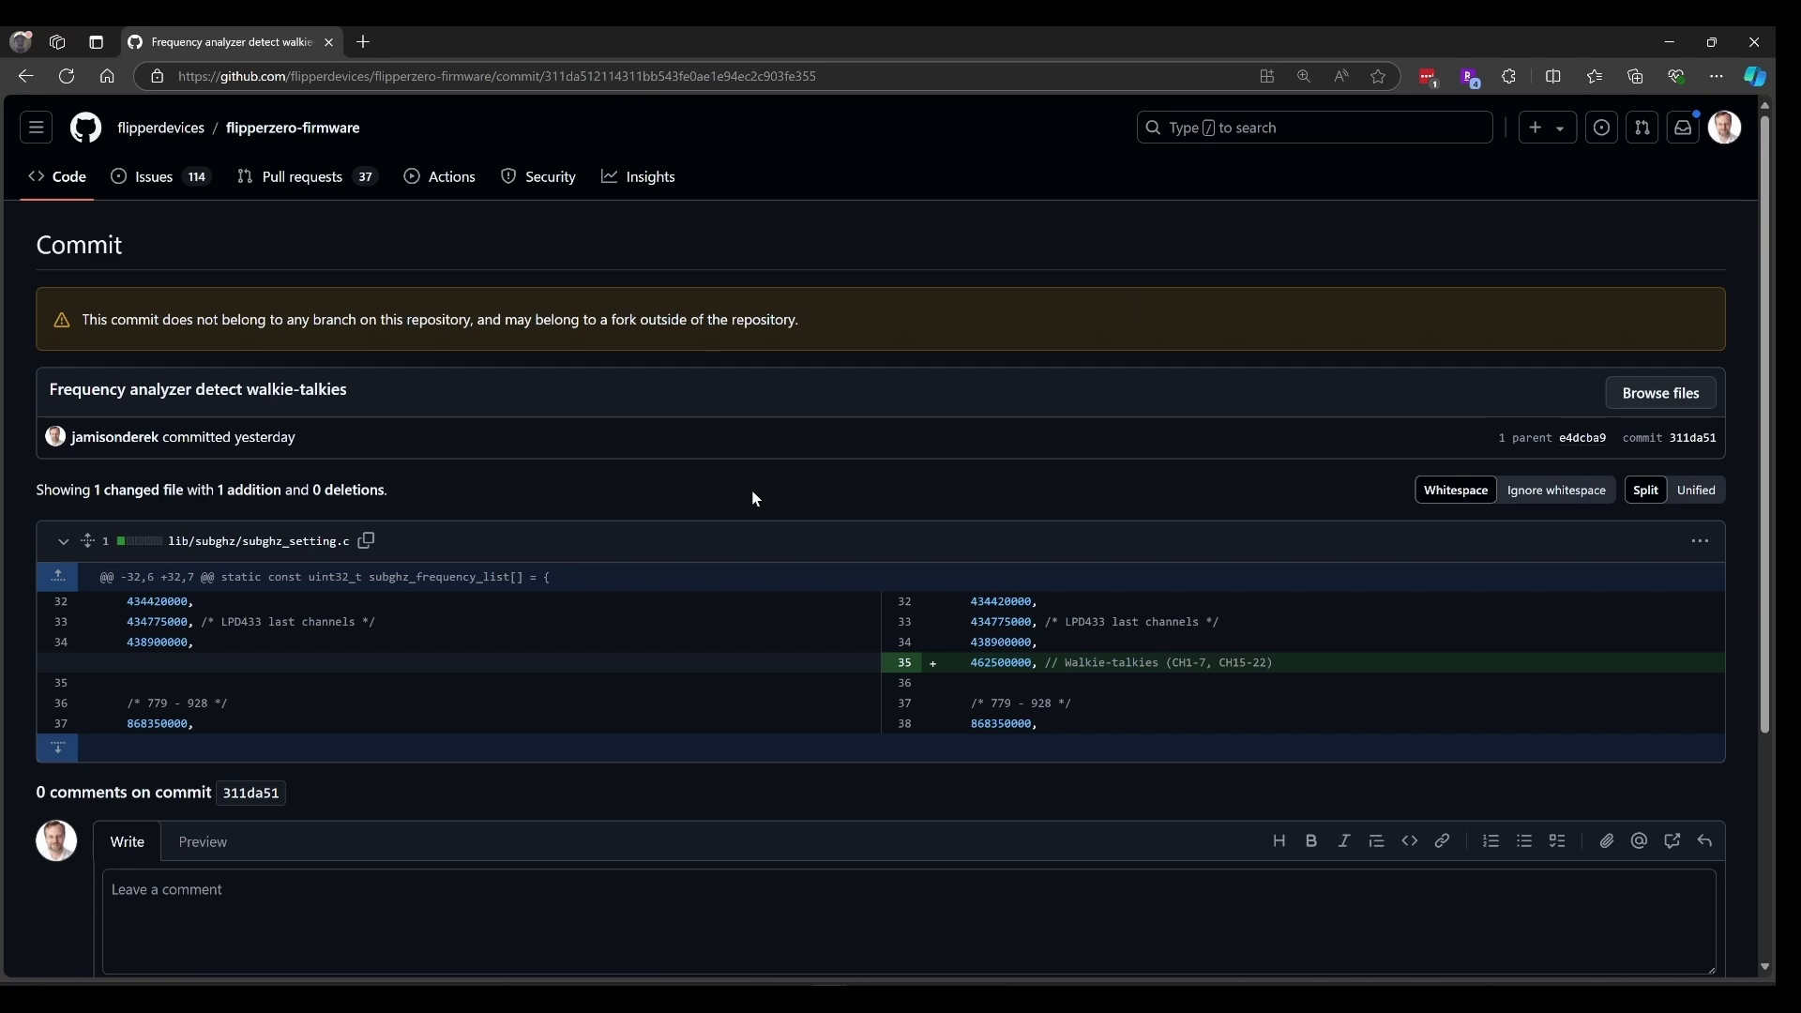
{"action": "left_click", "coordinate": [43, 81]}
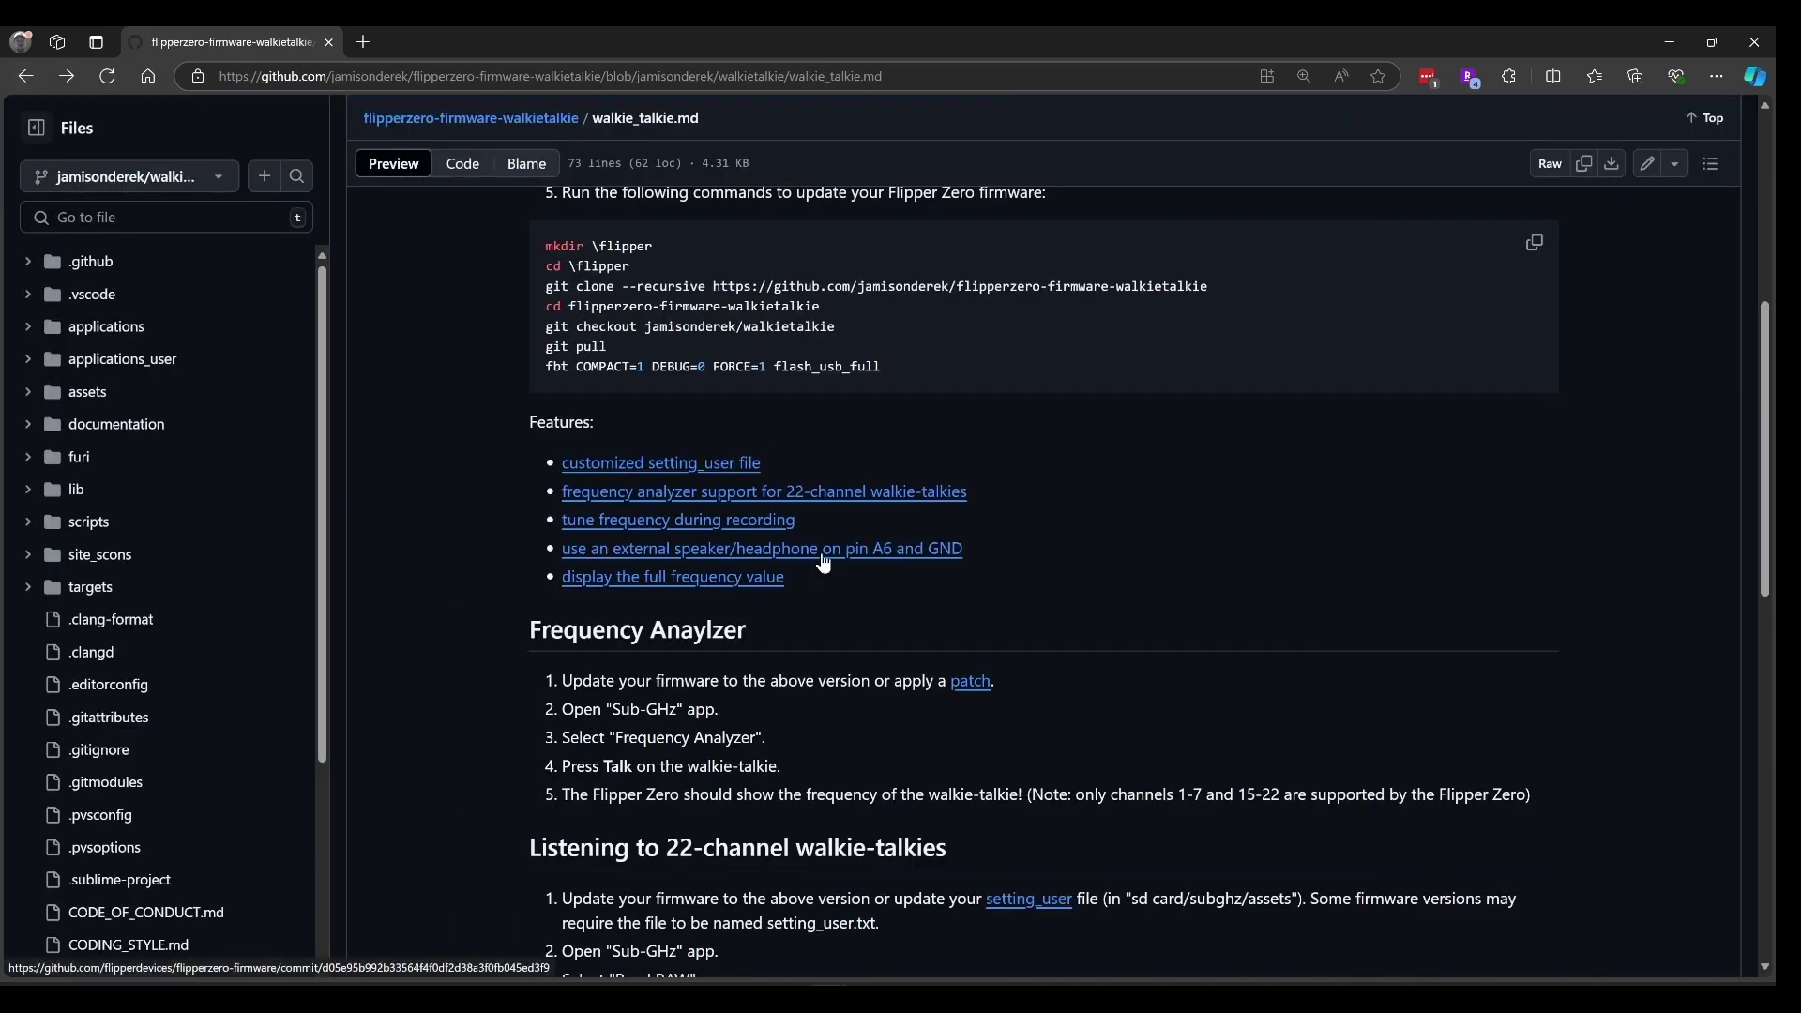
{"action": "left_click", "coordinate": [821, 551]}
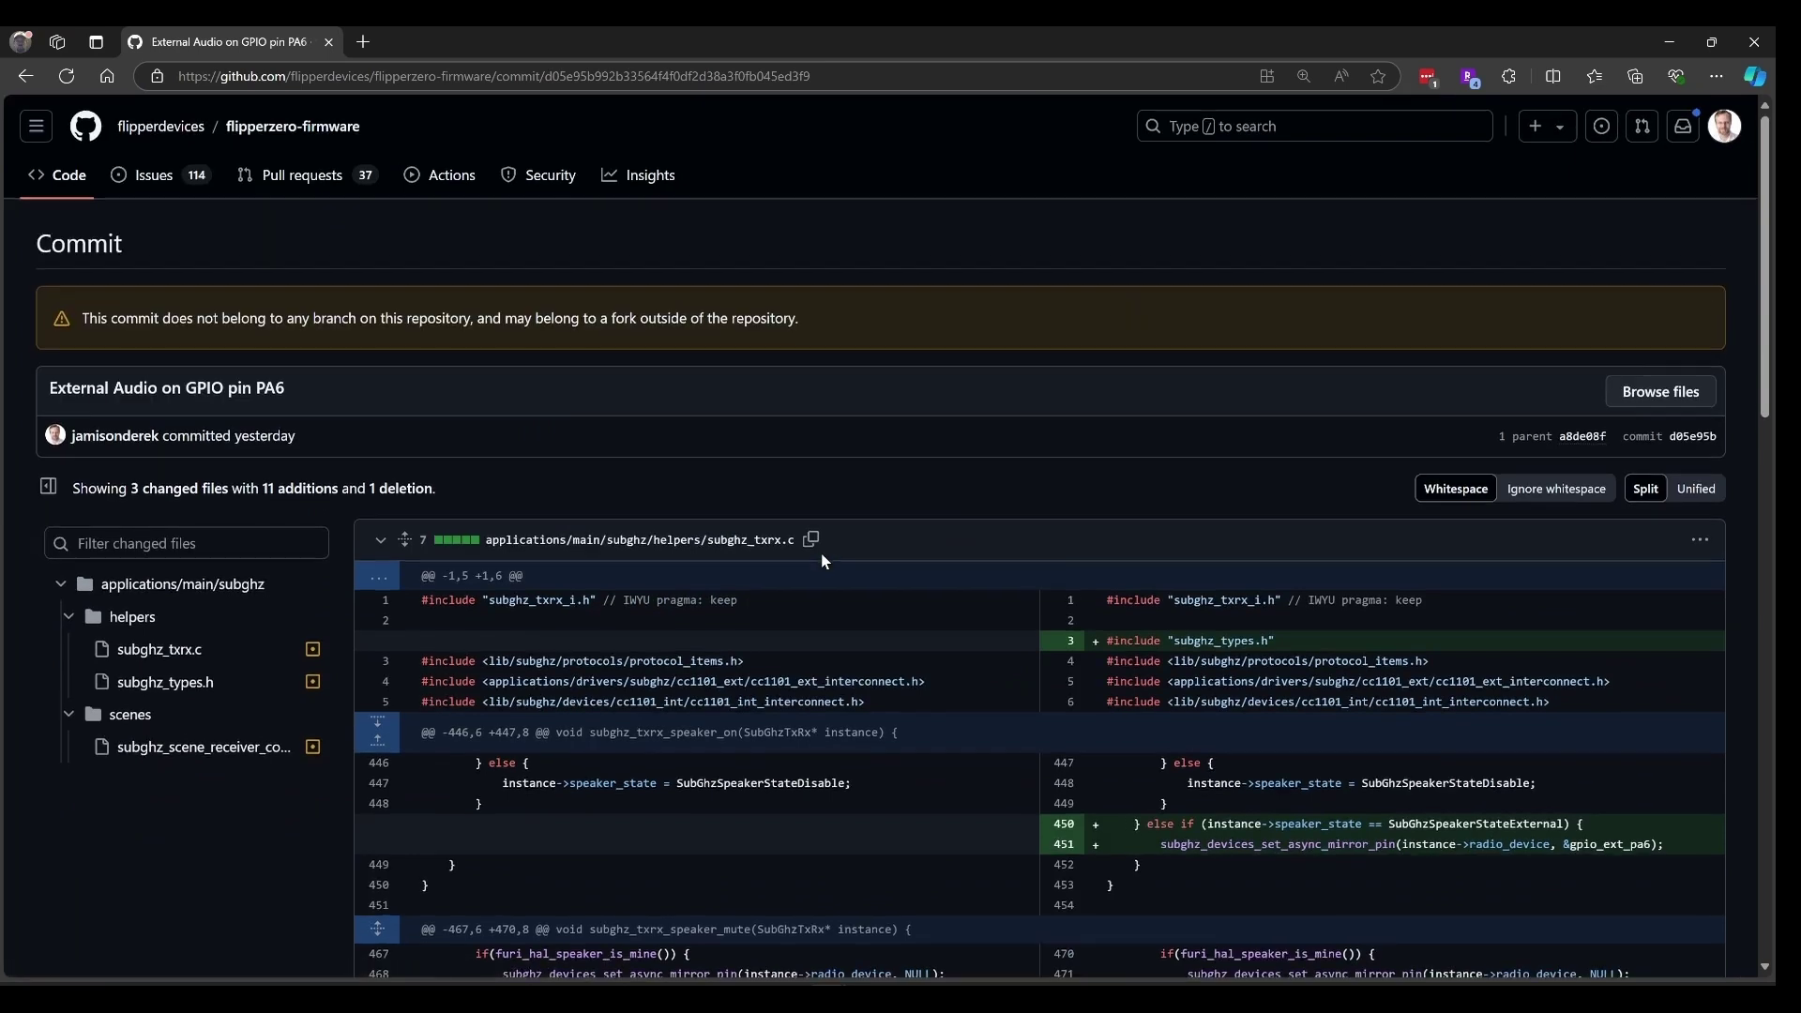
{"action": "scroll", "coordinate": [822, 561], "scroll_direction": "down", "scroll_amount": 9}
{"action": "scroll", "coordinate": [822, 561], "scroll_direction": "down", "scroll_amount": 4}
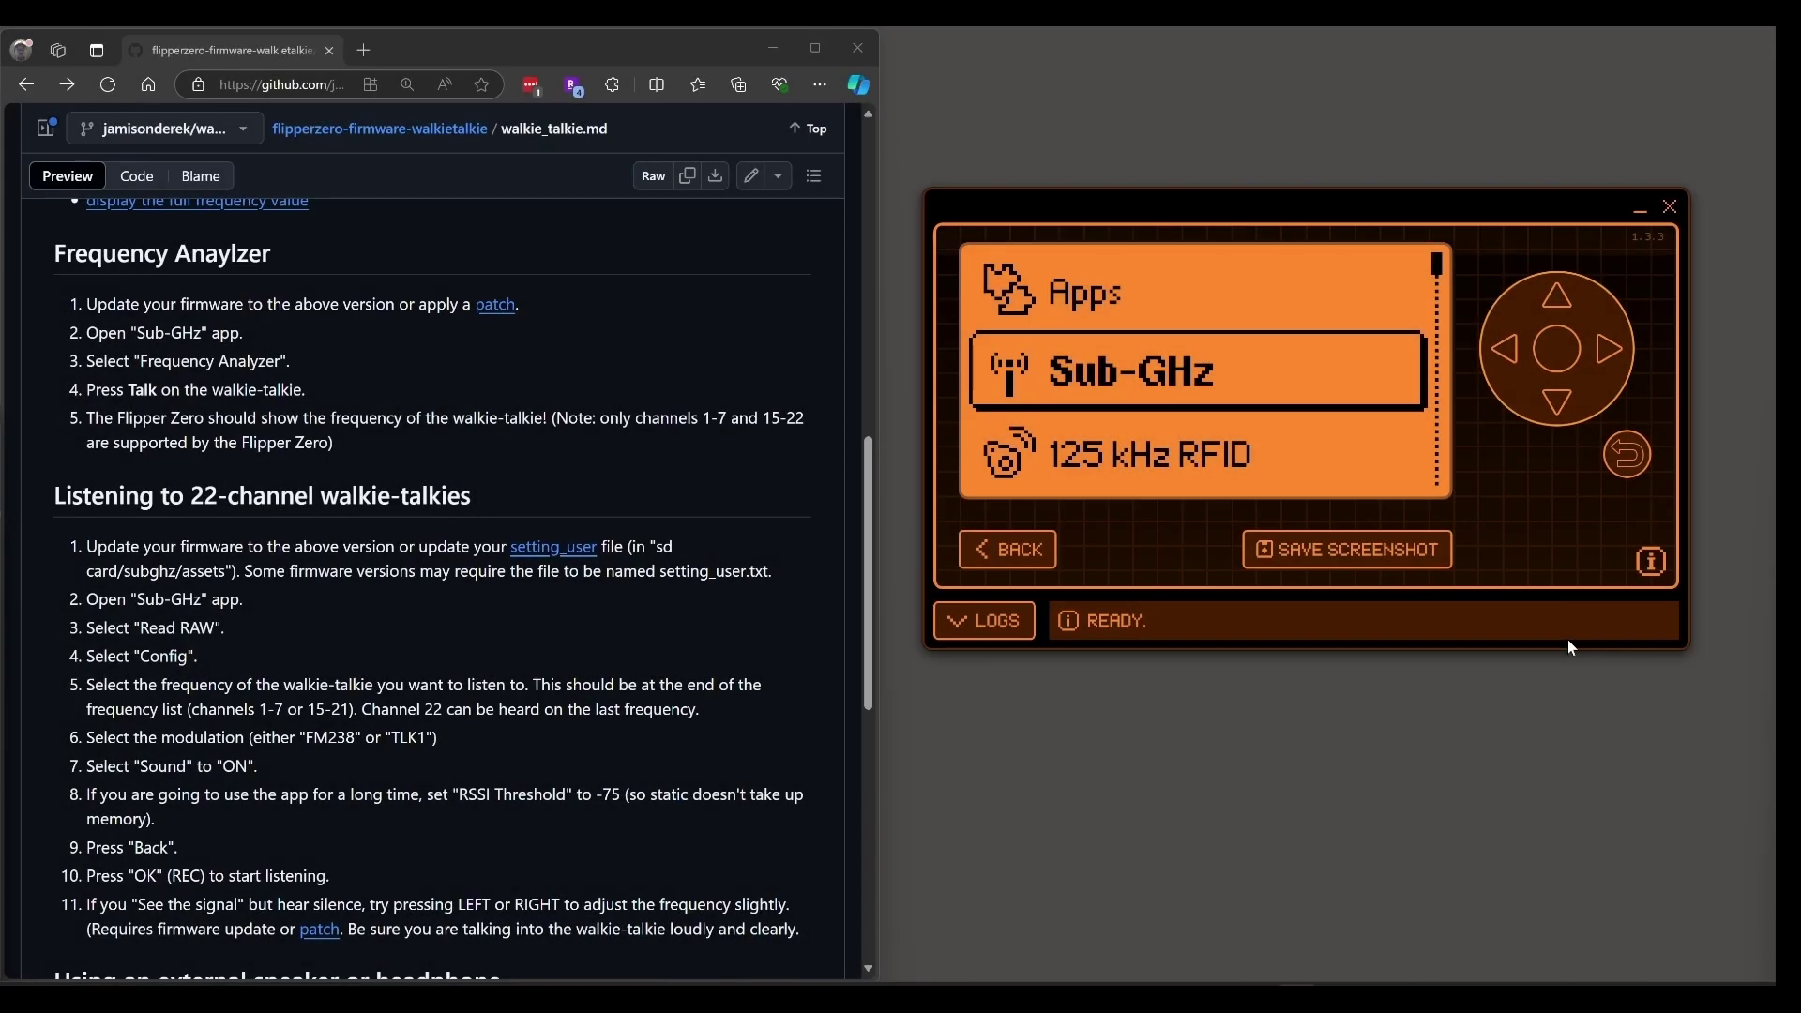
Open the Sub-GHz app on the Flipper Zero, detect the walkie-talkie's frequency with Frequency Analyzer, and leave the analyzer.
{"action": "left_click", "coordinate": [1560, 353]}
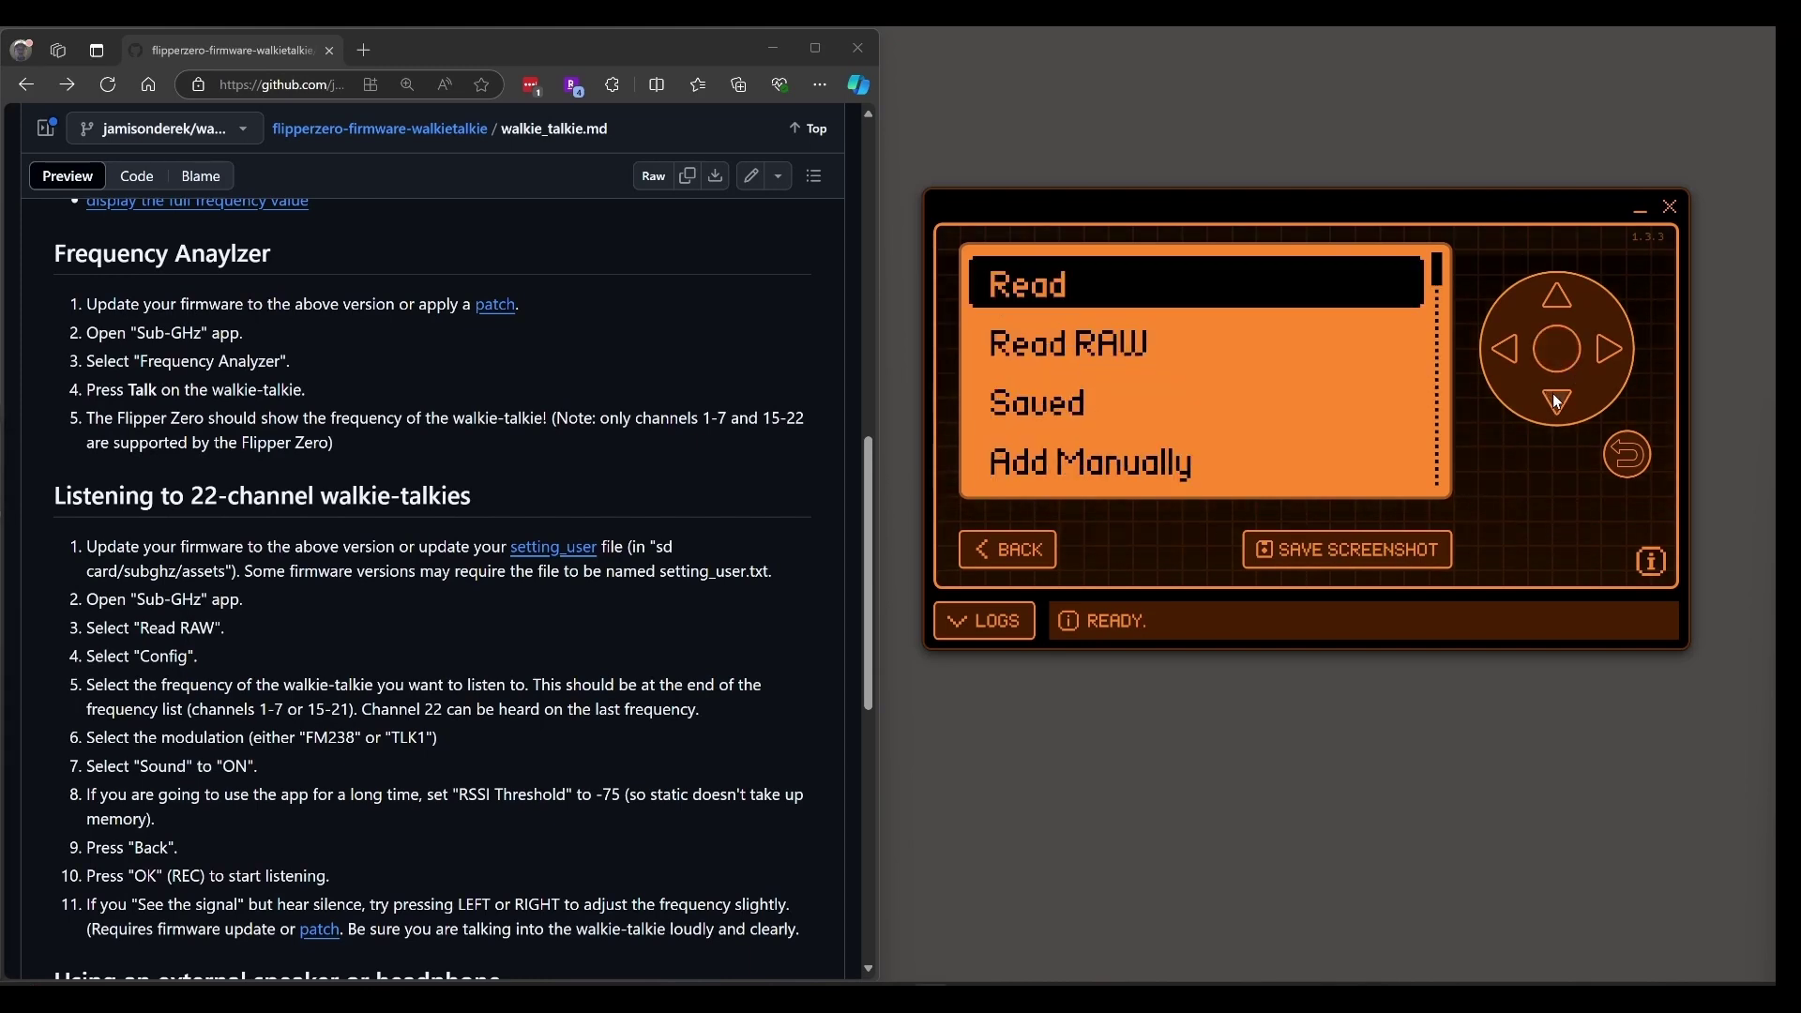
{"action": "left_click", "coordinate": [1557, 401]}
{"action": "left_click", "coordinate": [1557, 402]}
{"action": "left_click", "coordinate": [1558, 402]}
{"action": "left_click", "coordinate": [1557, 401]}
{"action": "left_click", "coordinate": [1558, 351]}
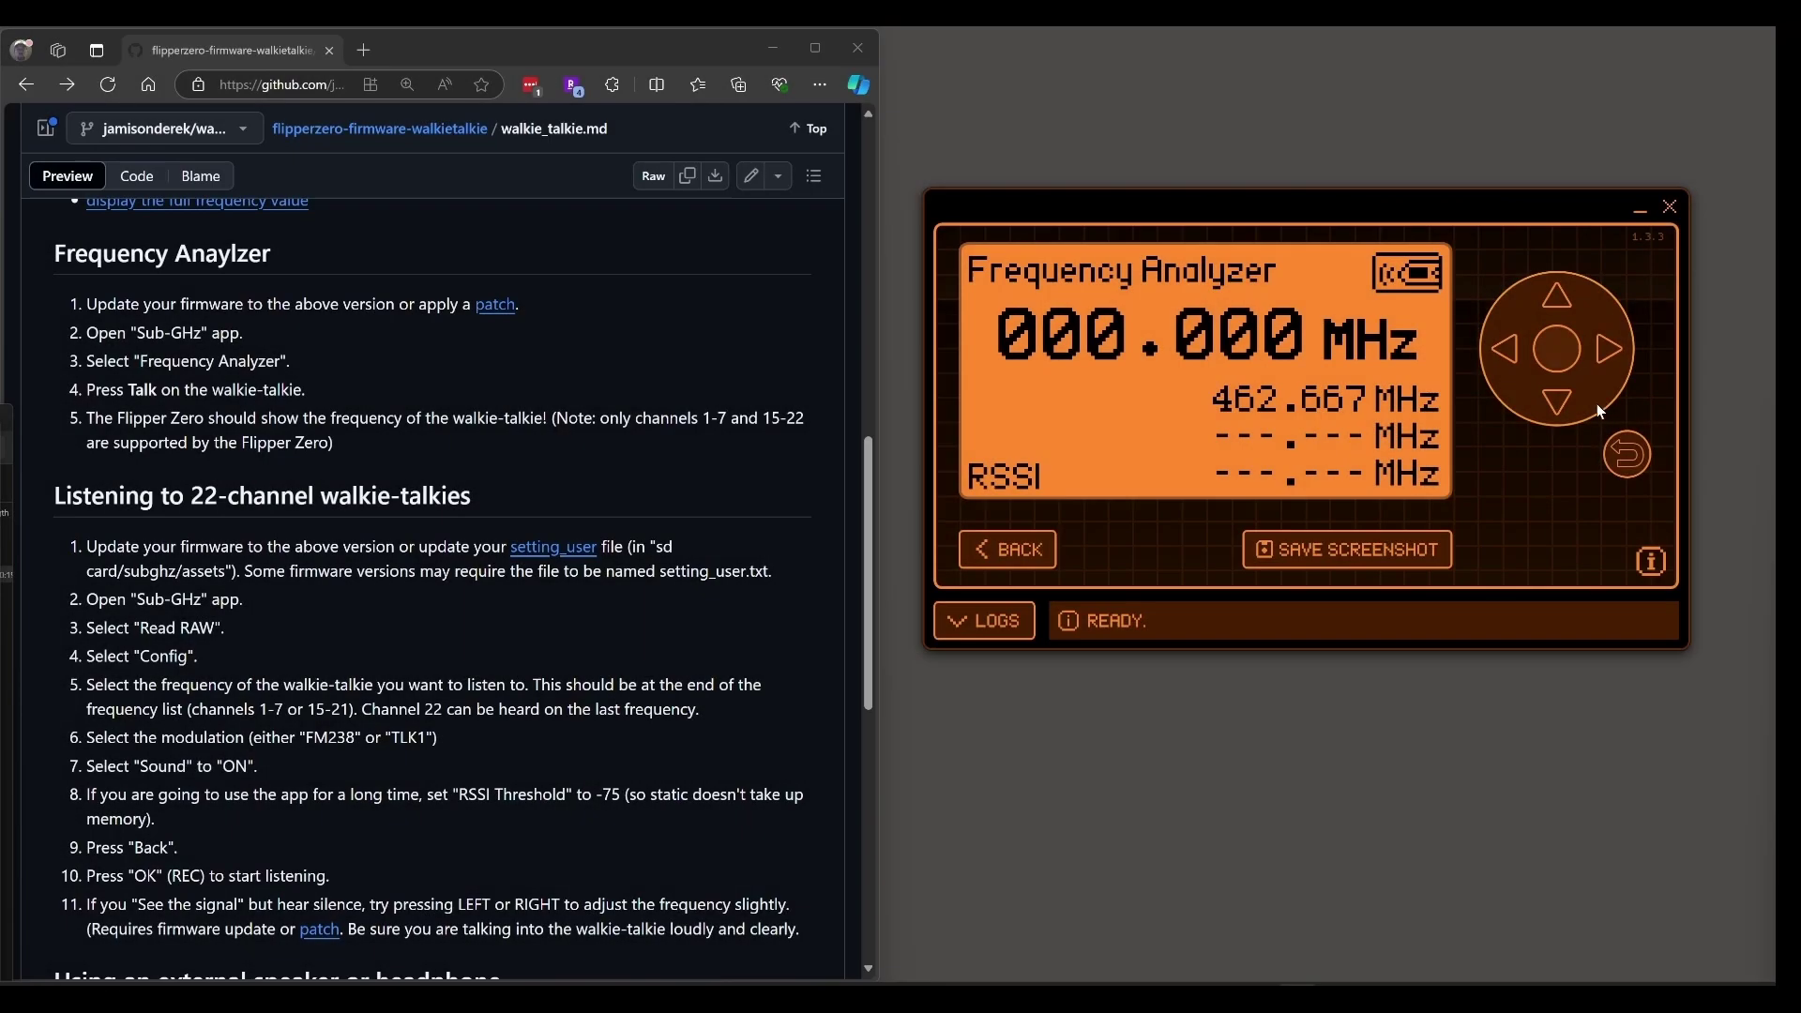
{"action": "left_click", "coordinate": [1632, 465]}
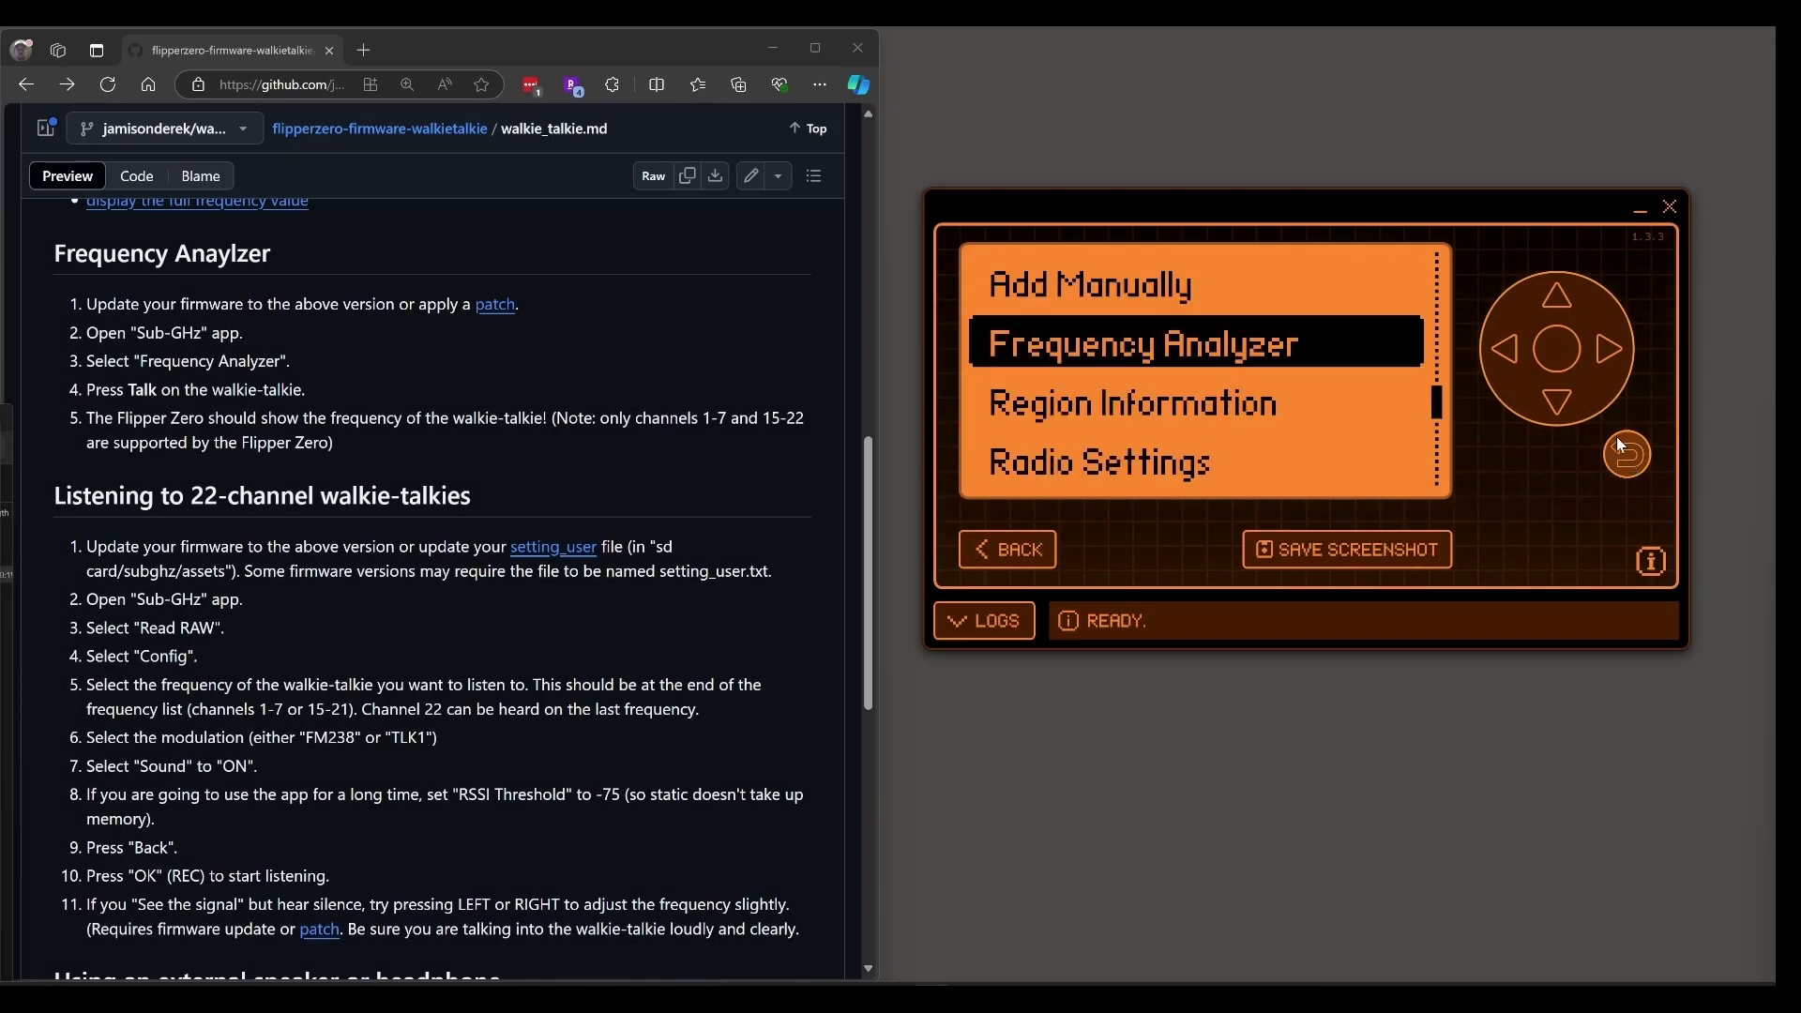
Enter Read RAW in the Sub-GHz app and open its configuration.
{"action": "left_click", "coordinate": [1556, 296]}
{"action": "left_click", "coordinate": [1556, 296]}
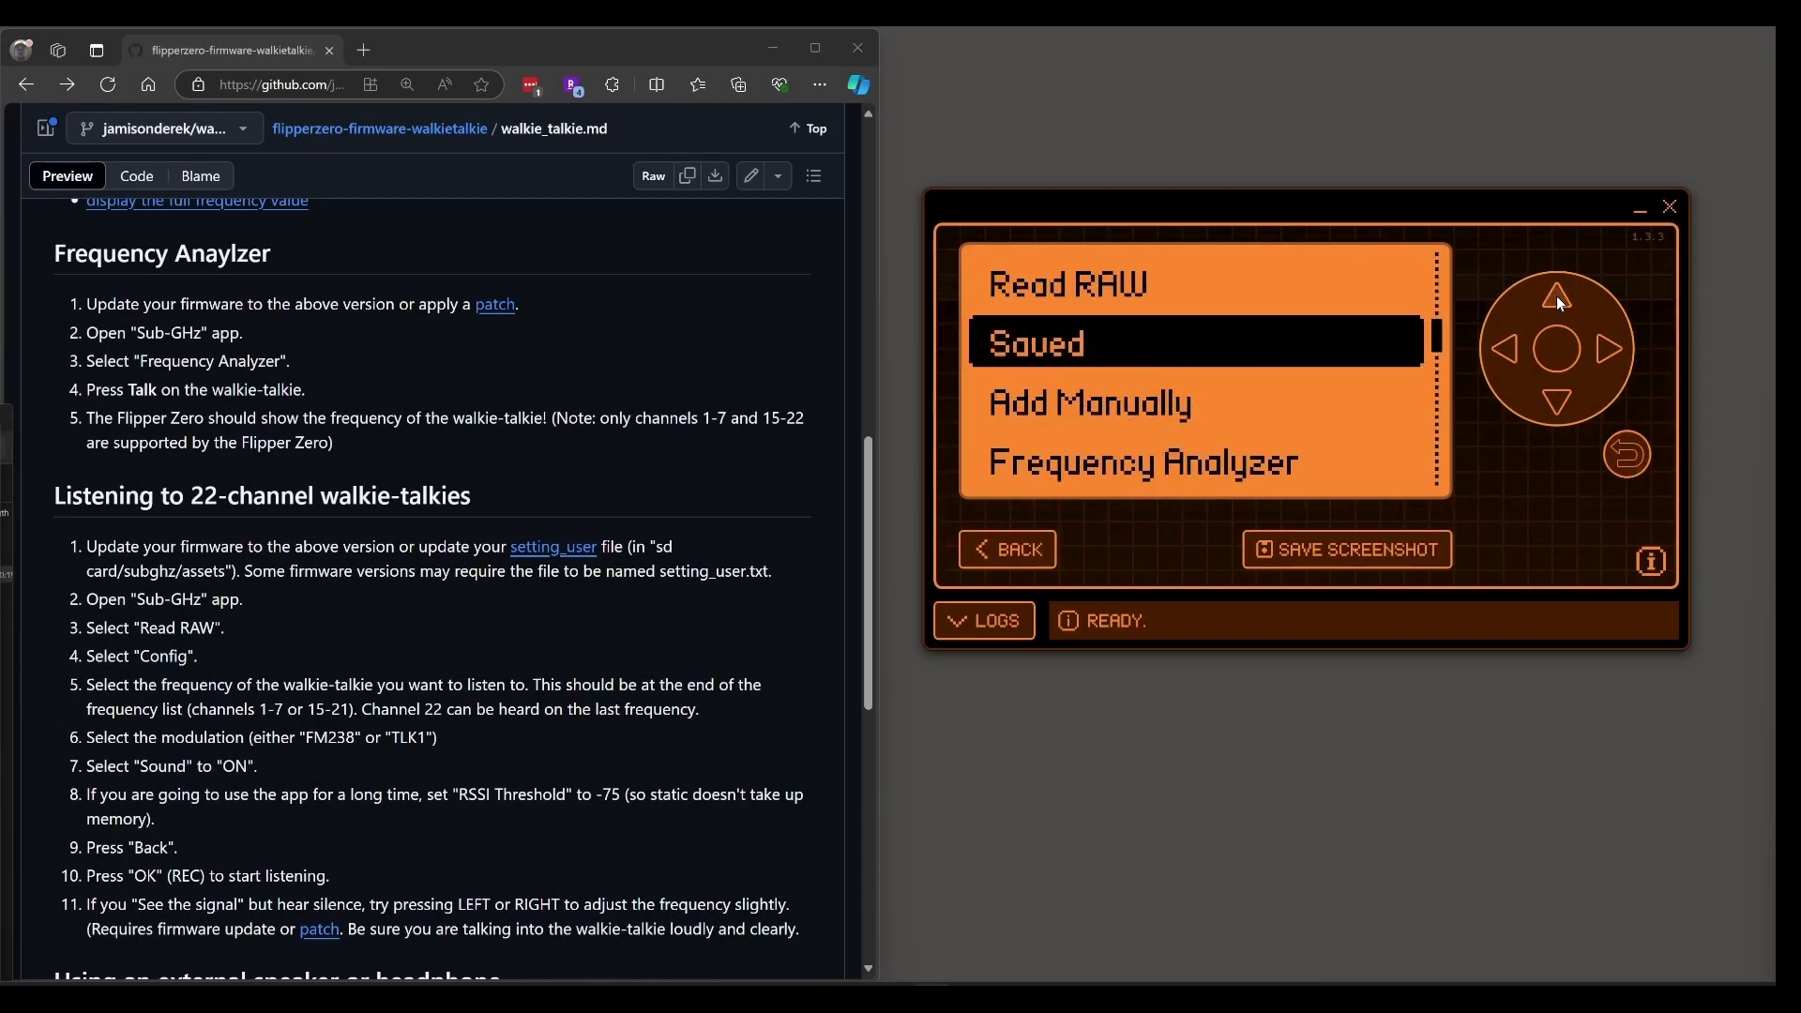
{"action": "left_click", "coordinate": [1556, 295]}
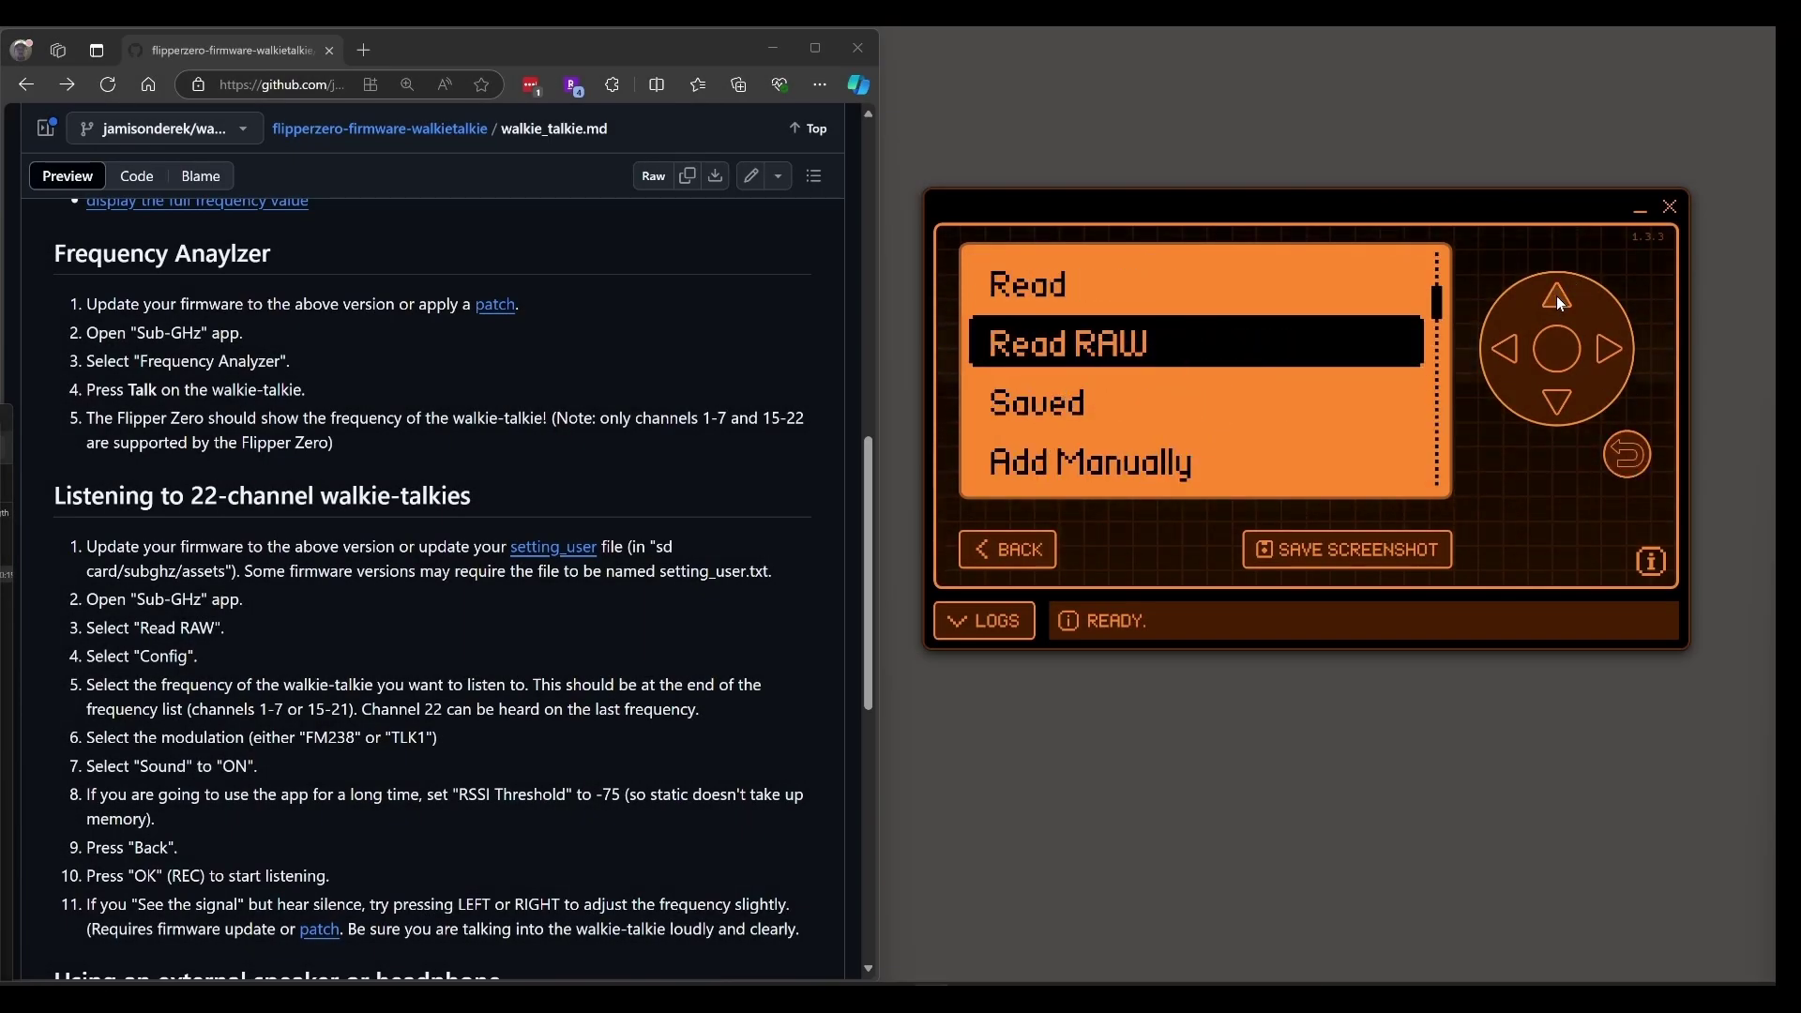
{"action": "left_click", "coordinate": [1562, 362]}
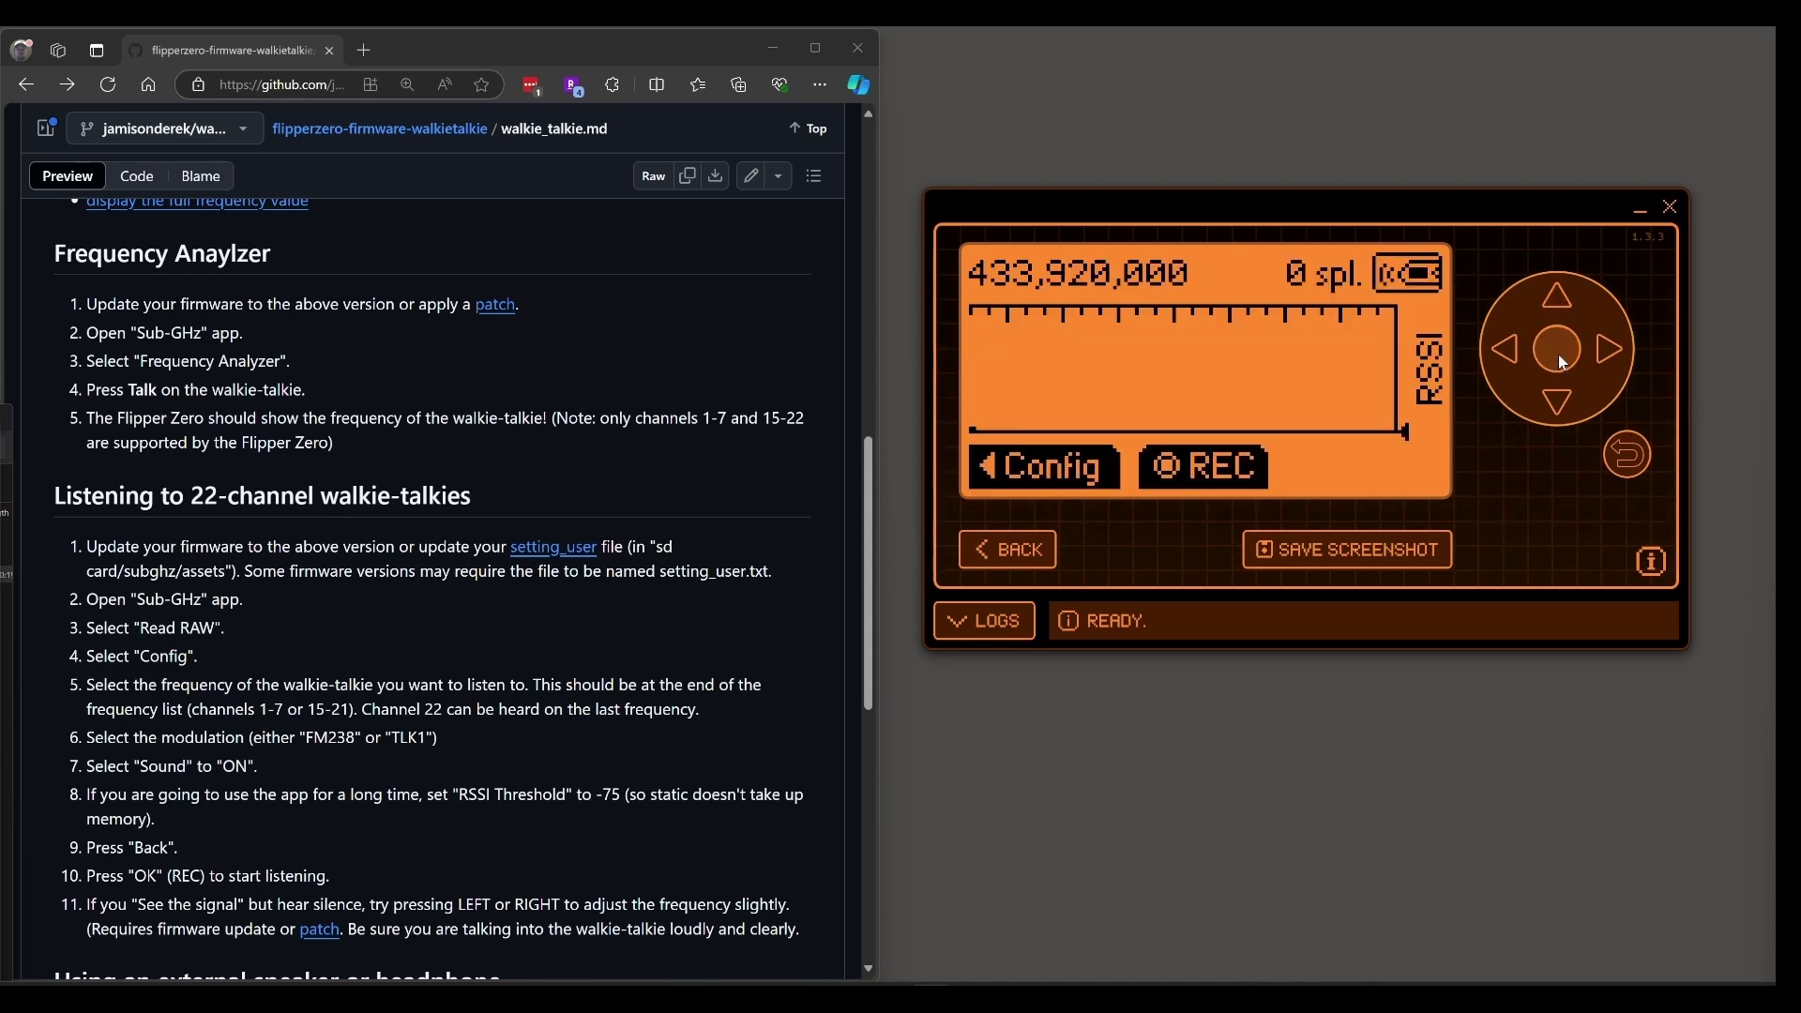
{"action": "left_click", "coordinate": [1510, 354]}
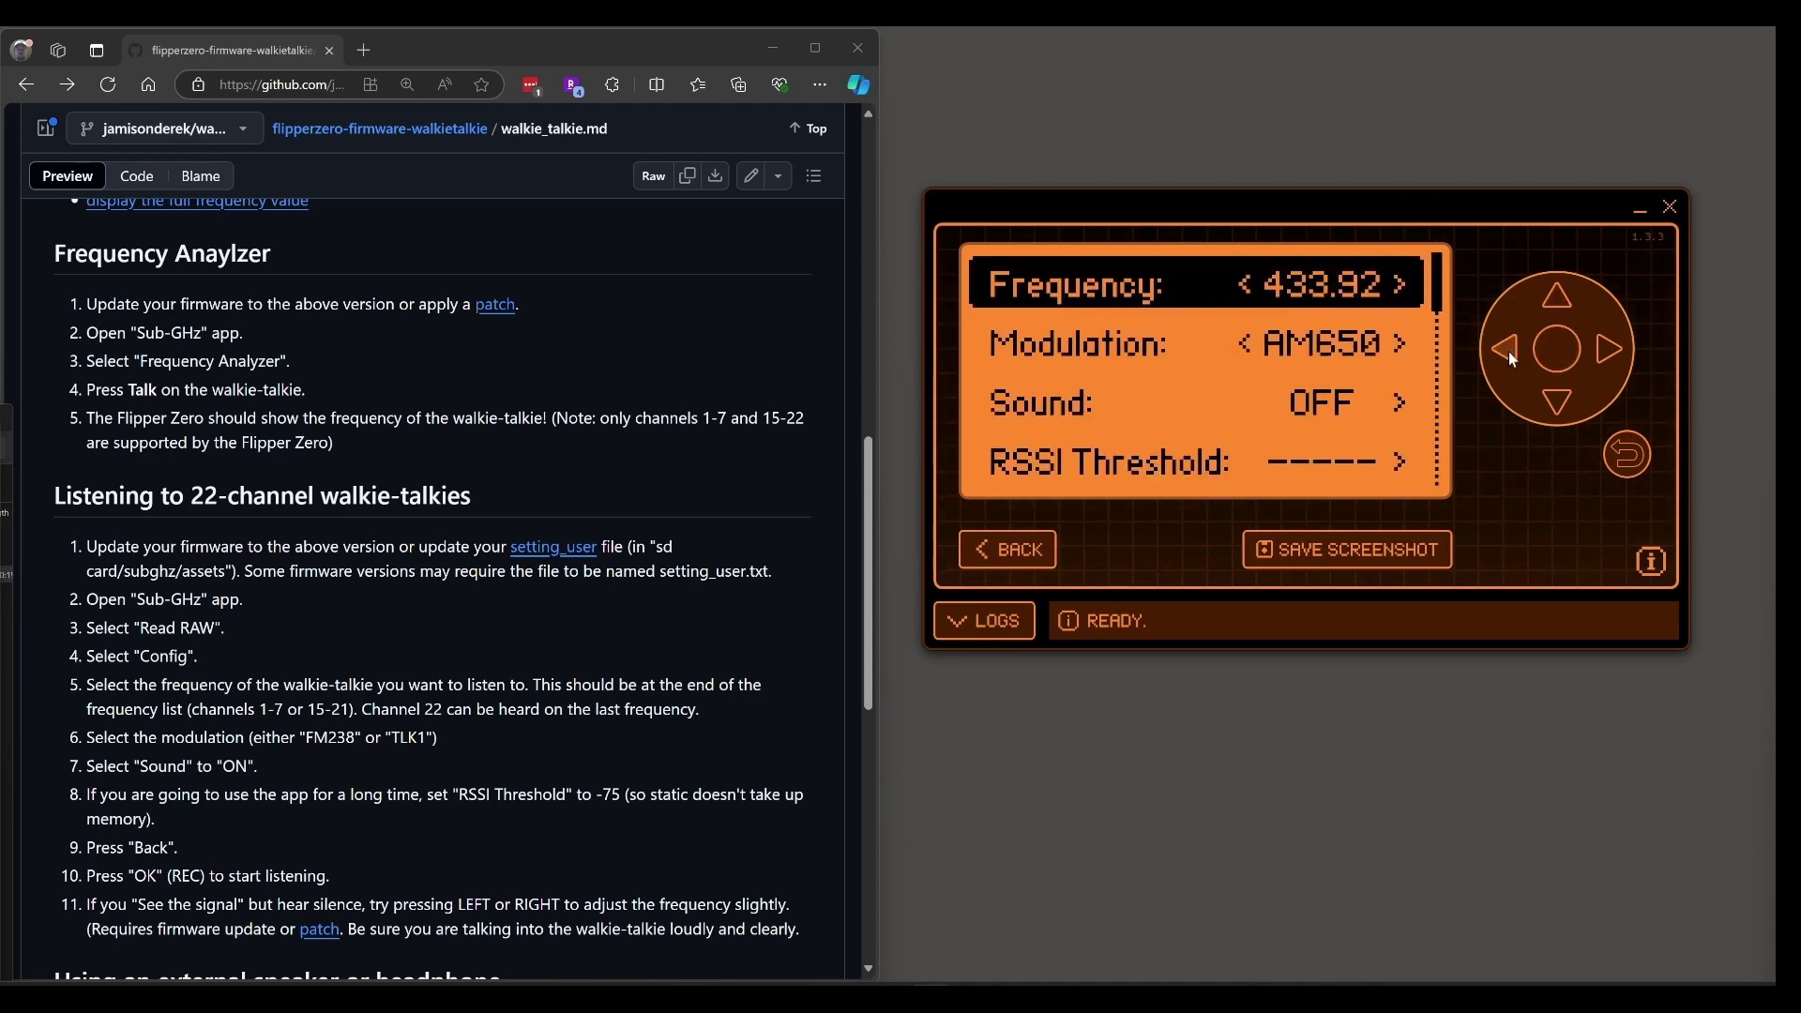
Set the Read RAW frequency to 462.65, among the walkie-talkie channels at the end of the frequency list.
{"action": "left_click", "coordinate": [1611, 346]}
{"action": "left_click", "coordinate": [1611, 346]}
{"action": "left_click", "coordinate": [1611, 346]}
{"action": "left_click", "coordinate": [1611, 346]}
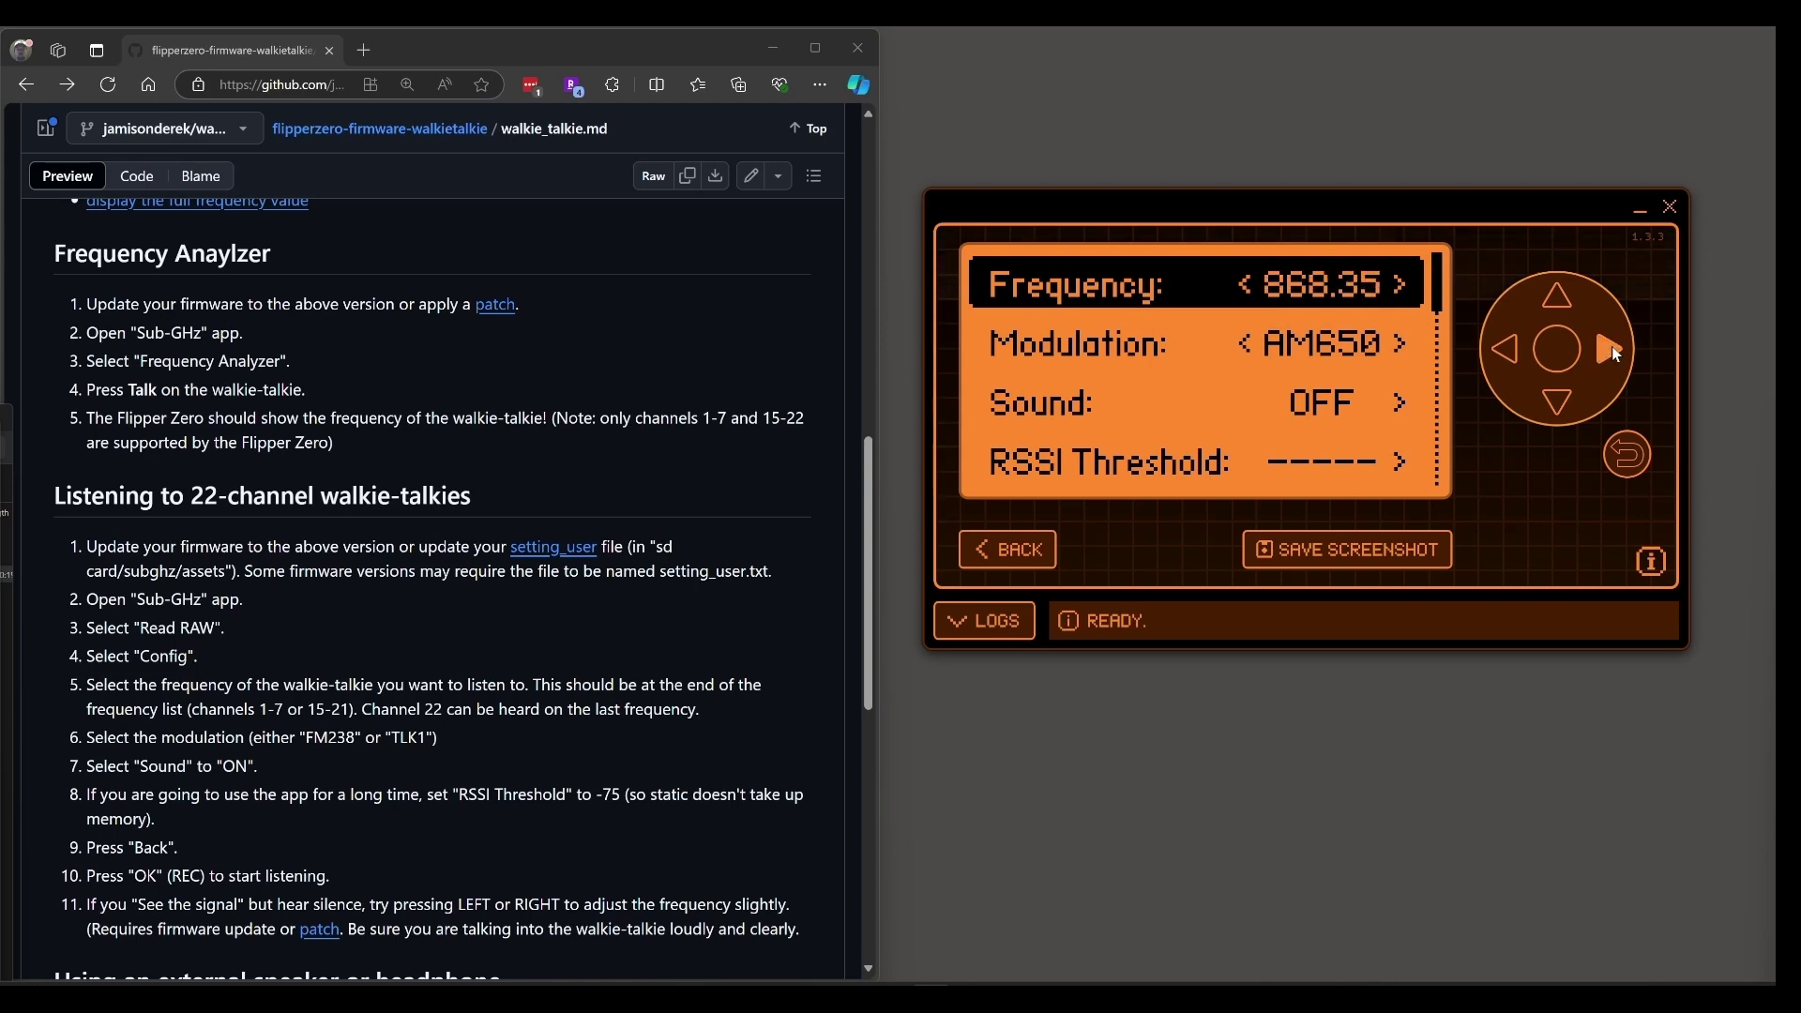
{"action": "left_click", "coordinate": [1612, 346]}
{"action": "left_click", "coordinate": [1612, 346]}
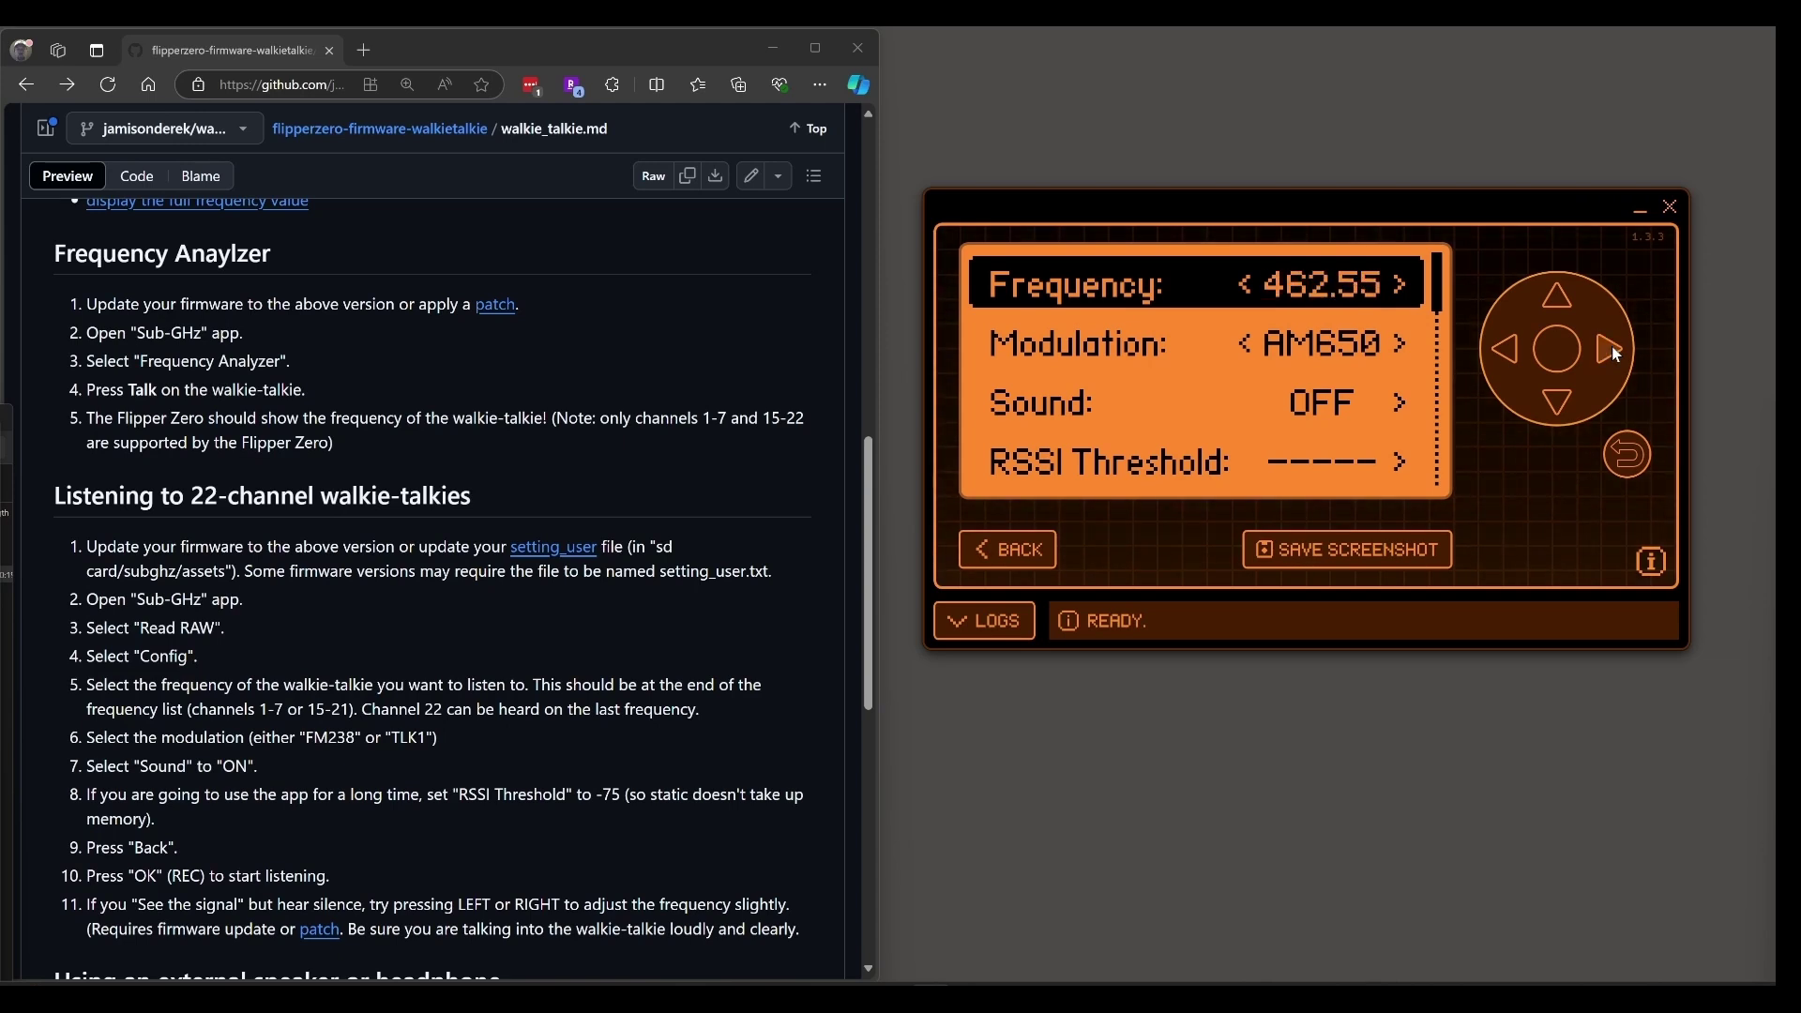
{"action": "left_click", "coordinate": [1612, 347]}
{"action": "left_click", "coordinate": [1611, 347]}
{"action": "left_click", "coordinate": [1612, 346]}
{"action": "left_click", "coordinate": [1612, 347]}
{"action": "left_click", "coordinate": [1613, 347]}
{"action": "left_click", "coordinate": [1613, 347]}
{"action": "left_click", "coordinate": [1505, 350]}
{"action": "left_click", "coordinate": [1505, 353]}
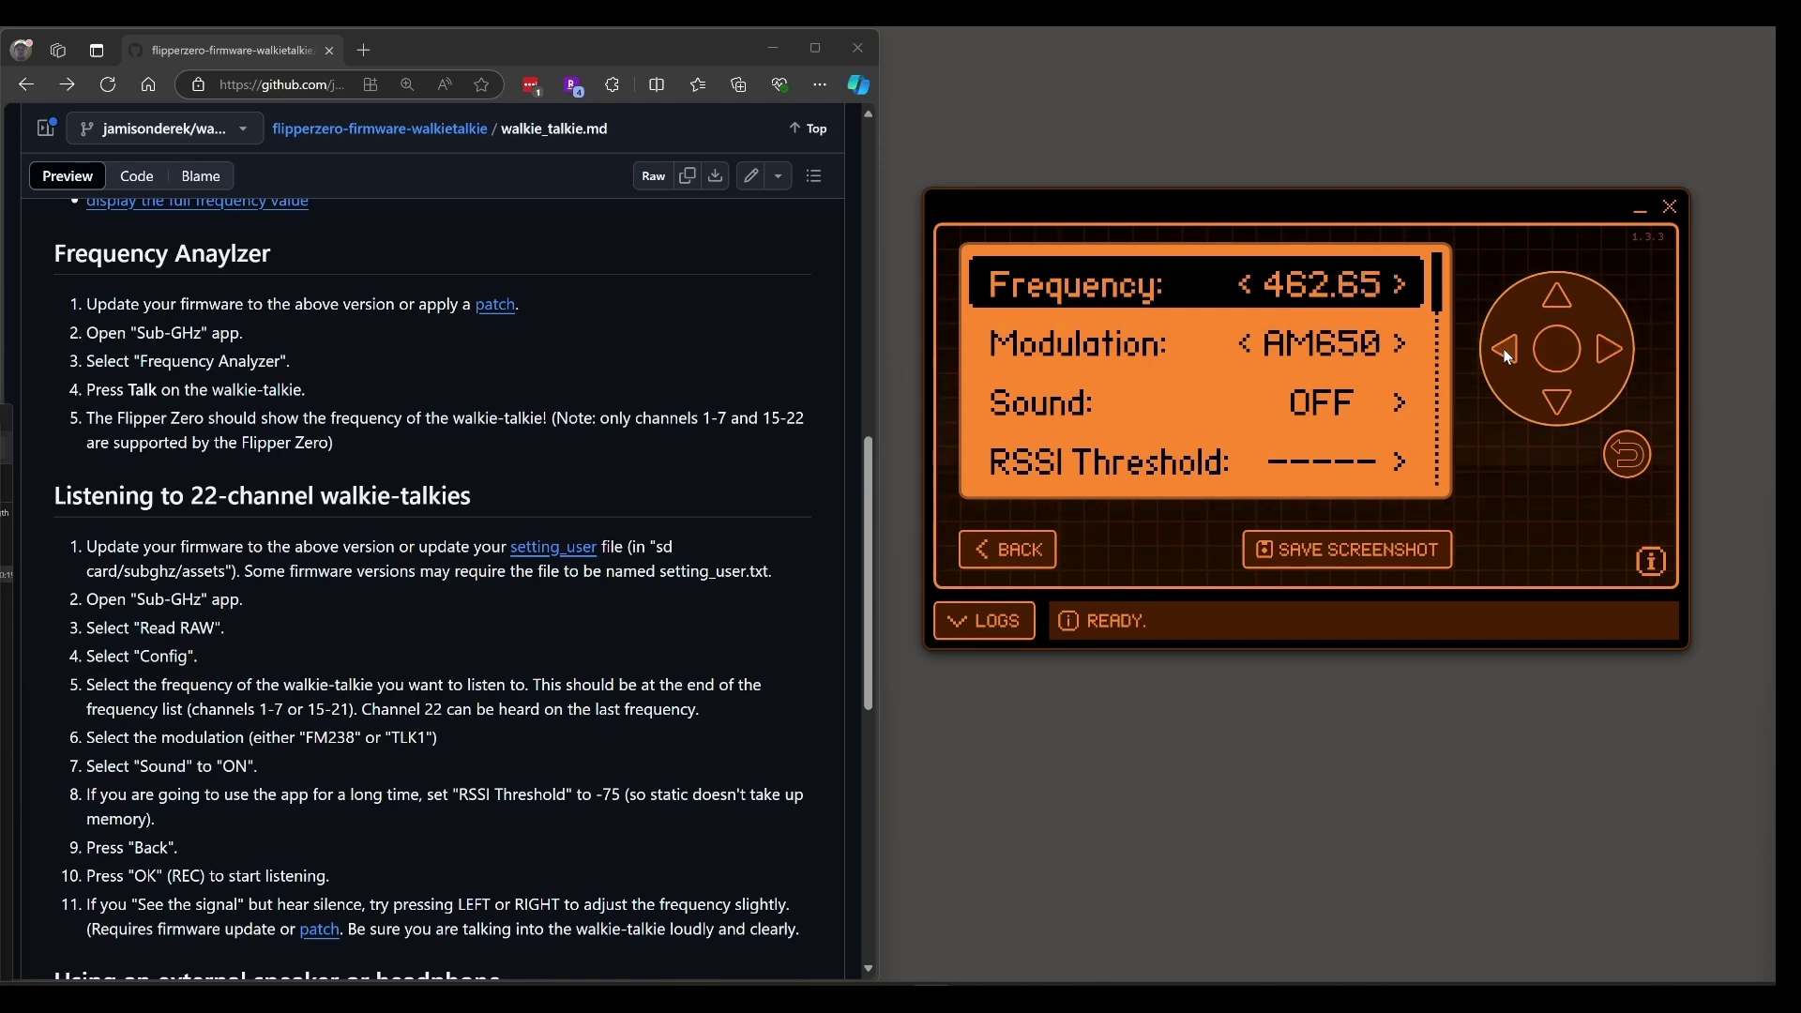
Set the Read RAW modulation to TLK1 and the sound output to EXT.A6.
{"action": "left_click", "coordinate": [1557, 402]}
{"action": "left_click", "coordinate": [1604, 352]}
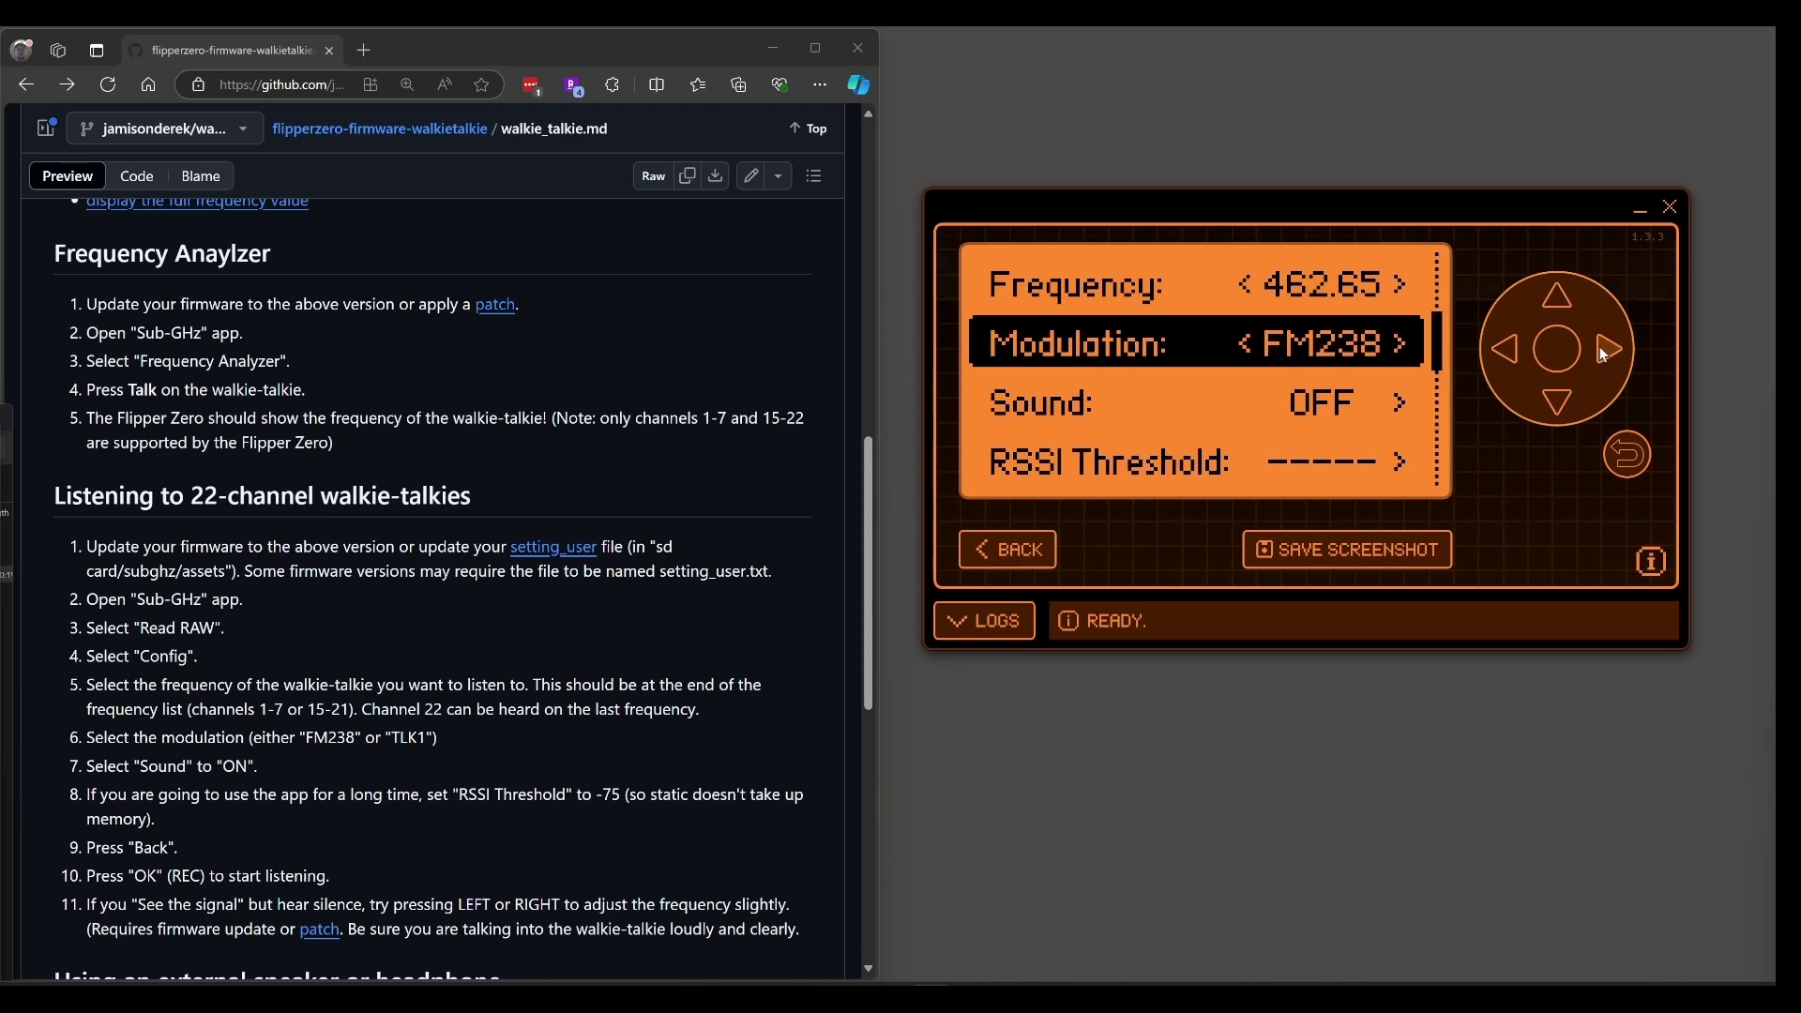
{"action": "left_click", "coordinate": [1606, 353]}
{"action": "left_click", "coordinate": [1606, 354]}
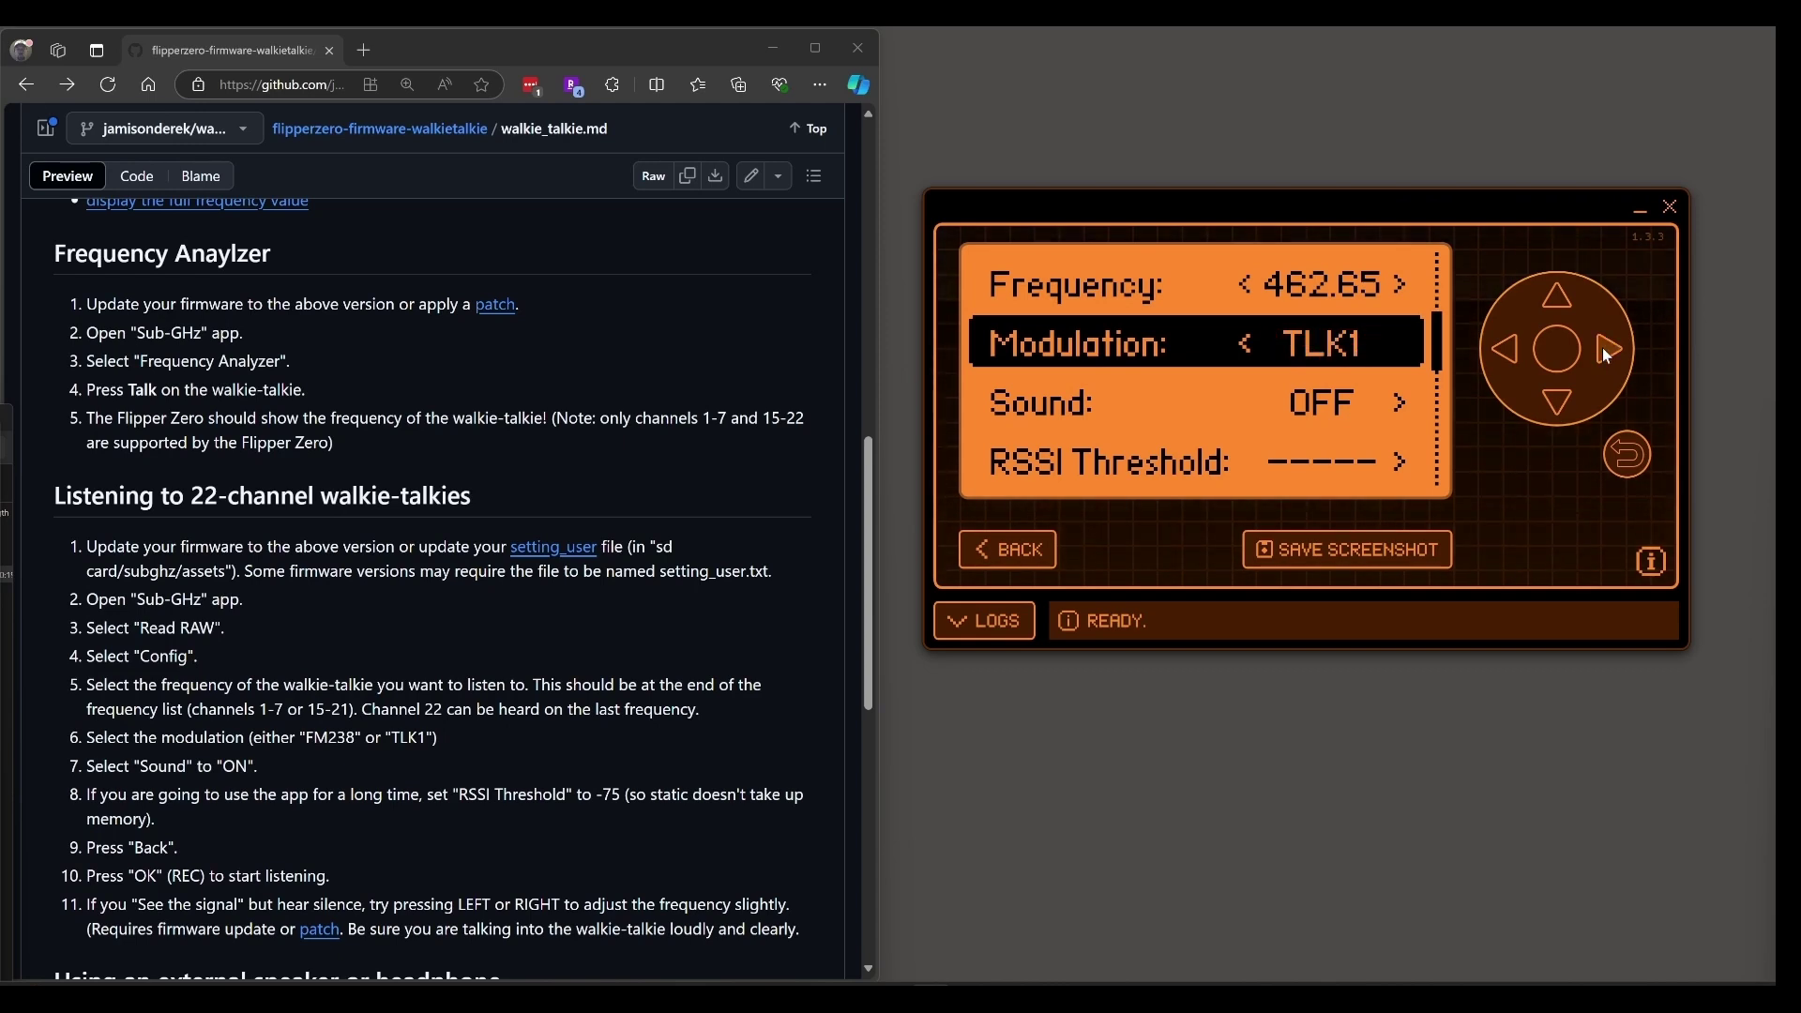
{"action": "left_click", "coordinate": [1556, 404]}
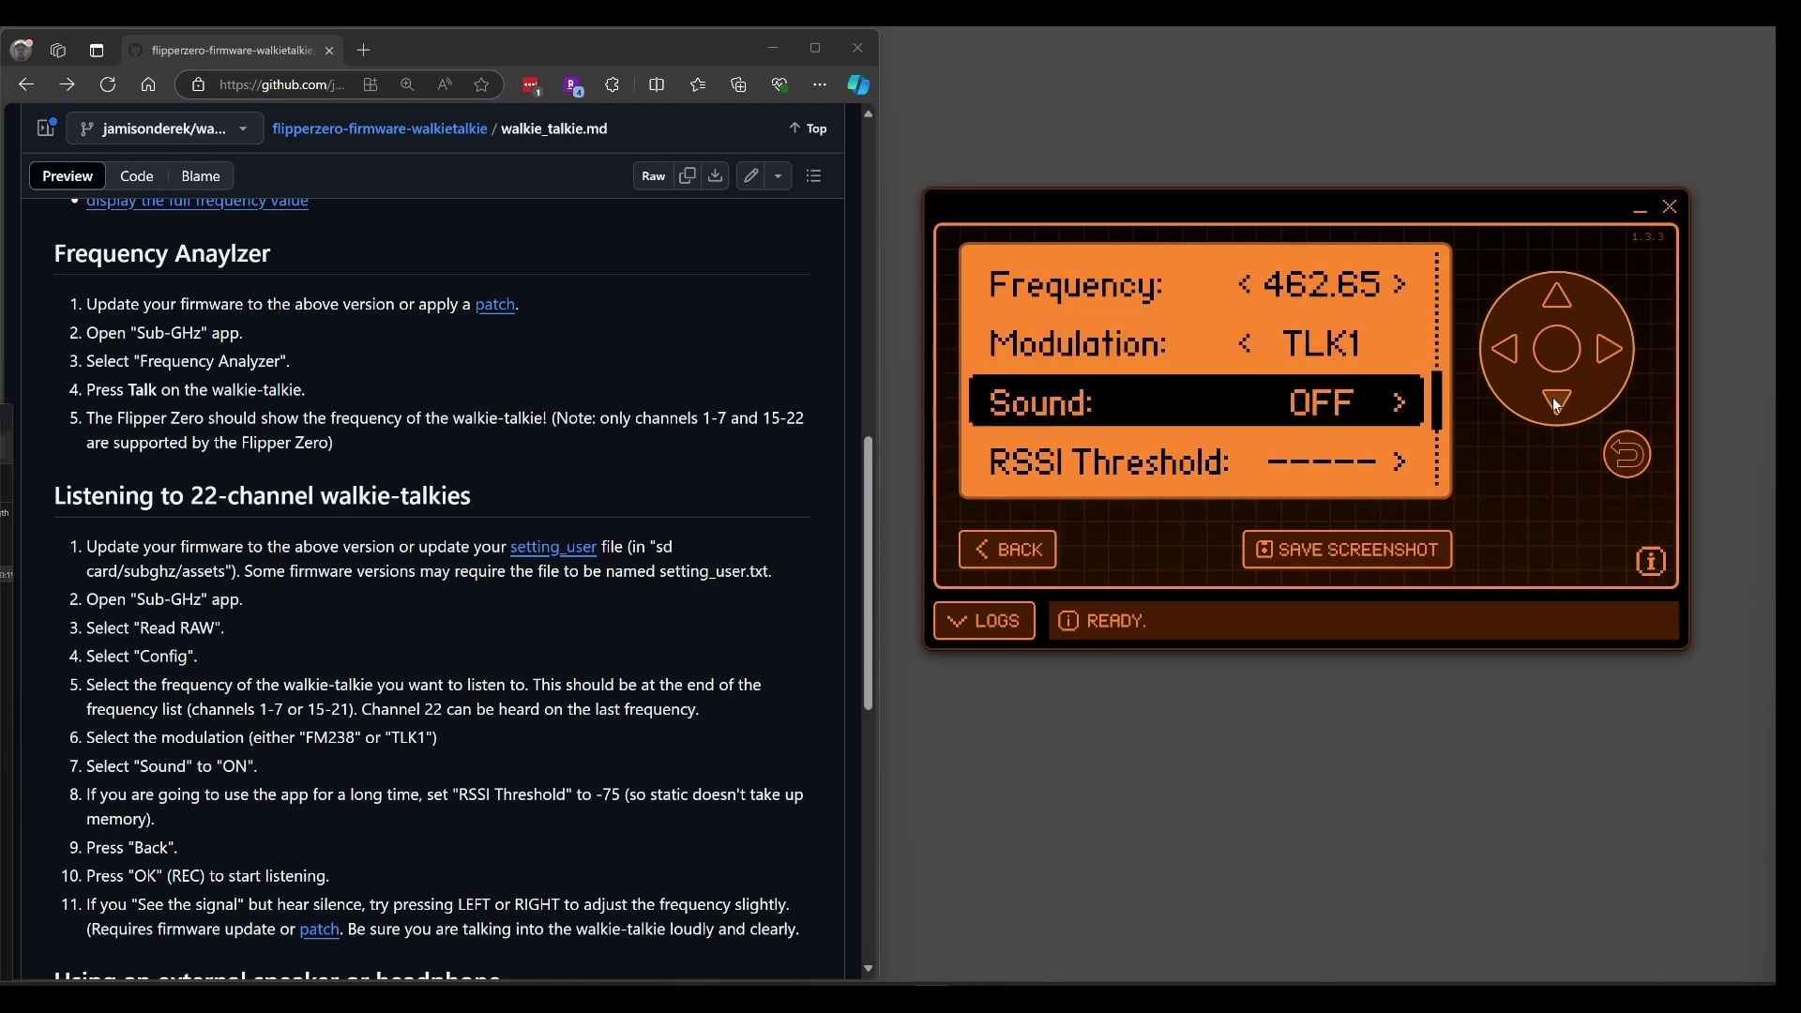
{"action": "left_click", "coordinate": [1609, 350]}
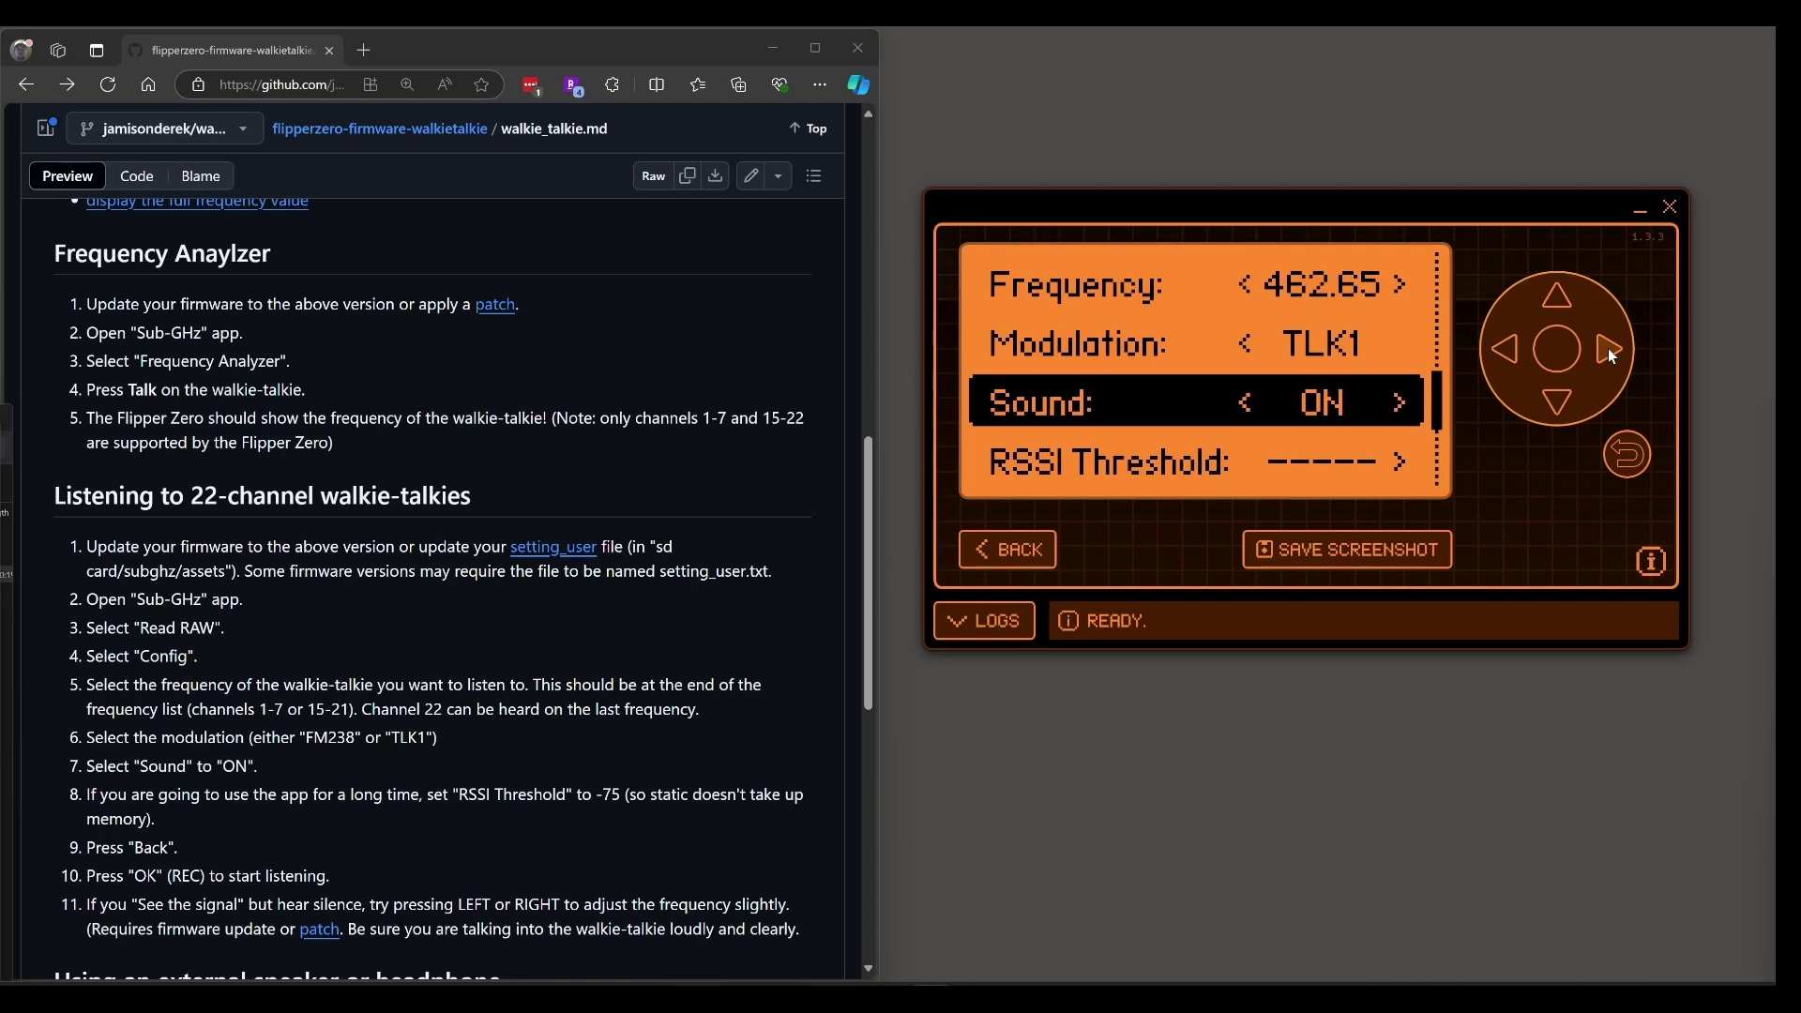
{"action": "left_click", "coordinate": [1608, 349]}
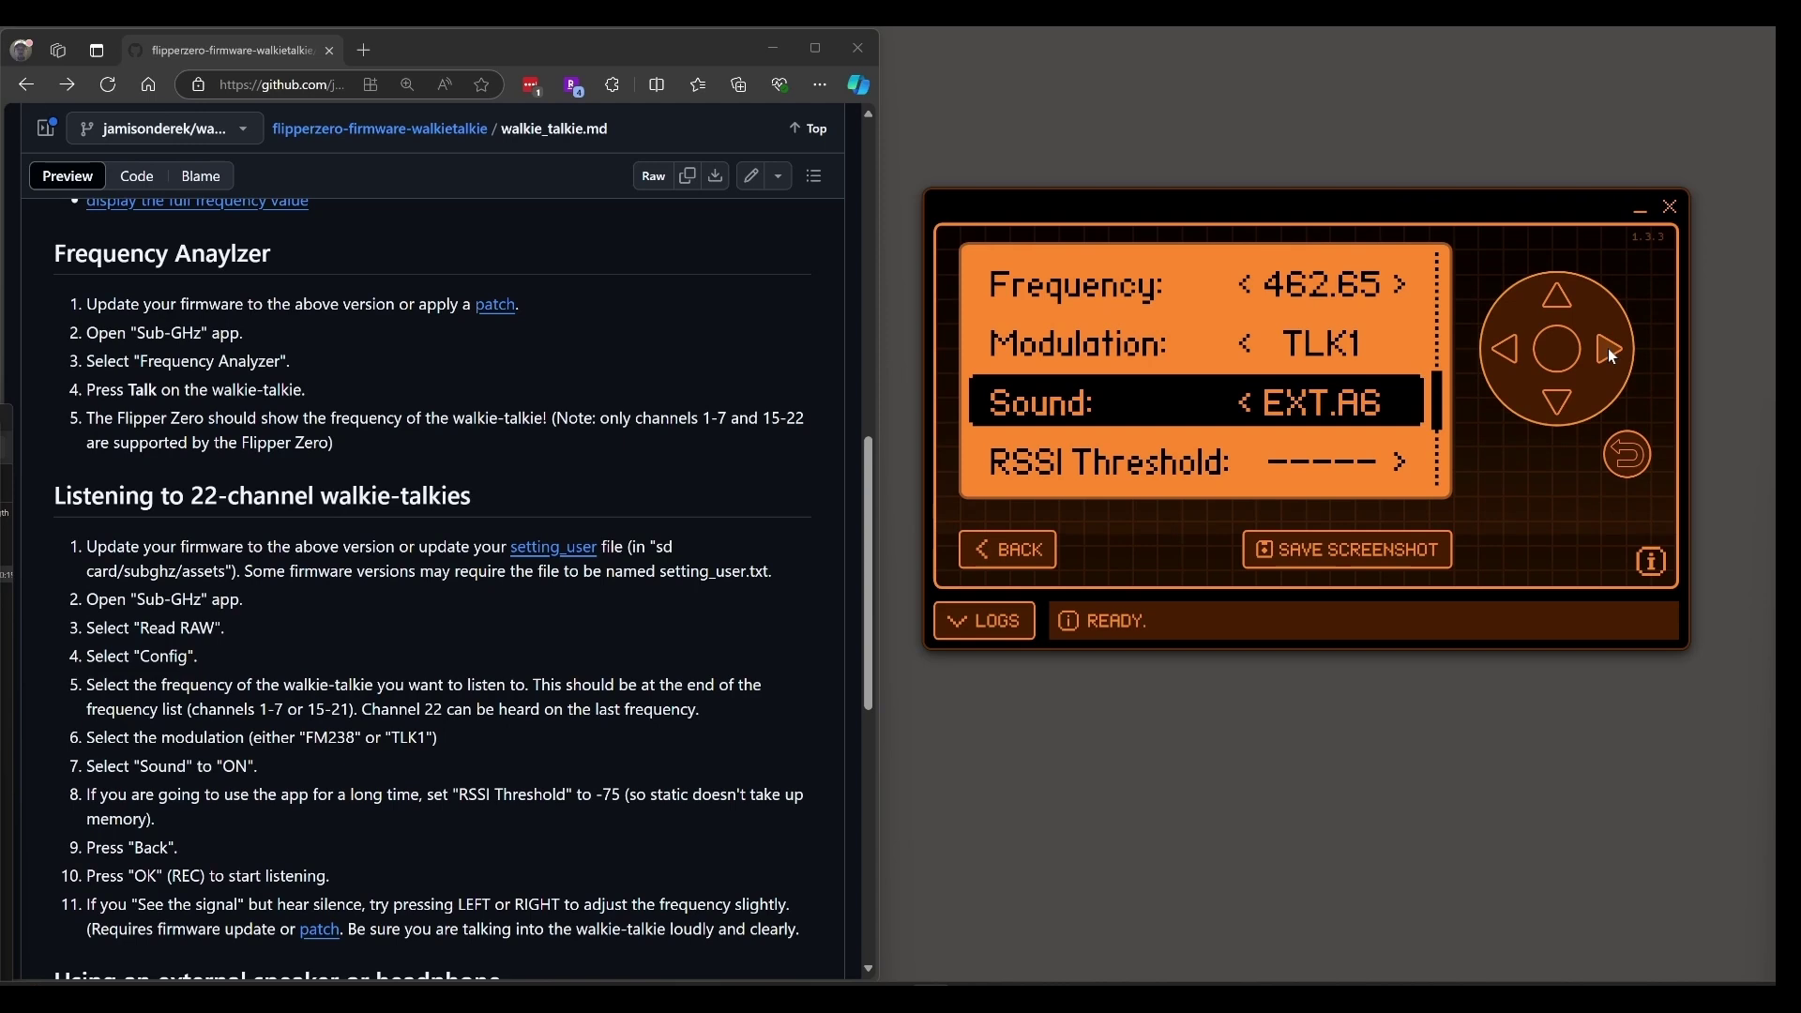
Try an RSSI Threshold of -75.0 in the Read RAW configuration, and clear the threshold again.
{"action": "left_click", "coordinate": [1558, 403]}
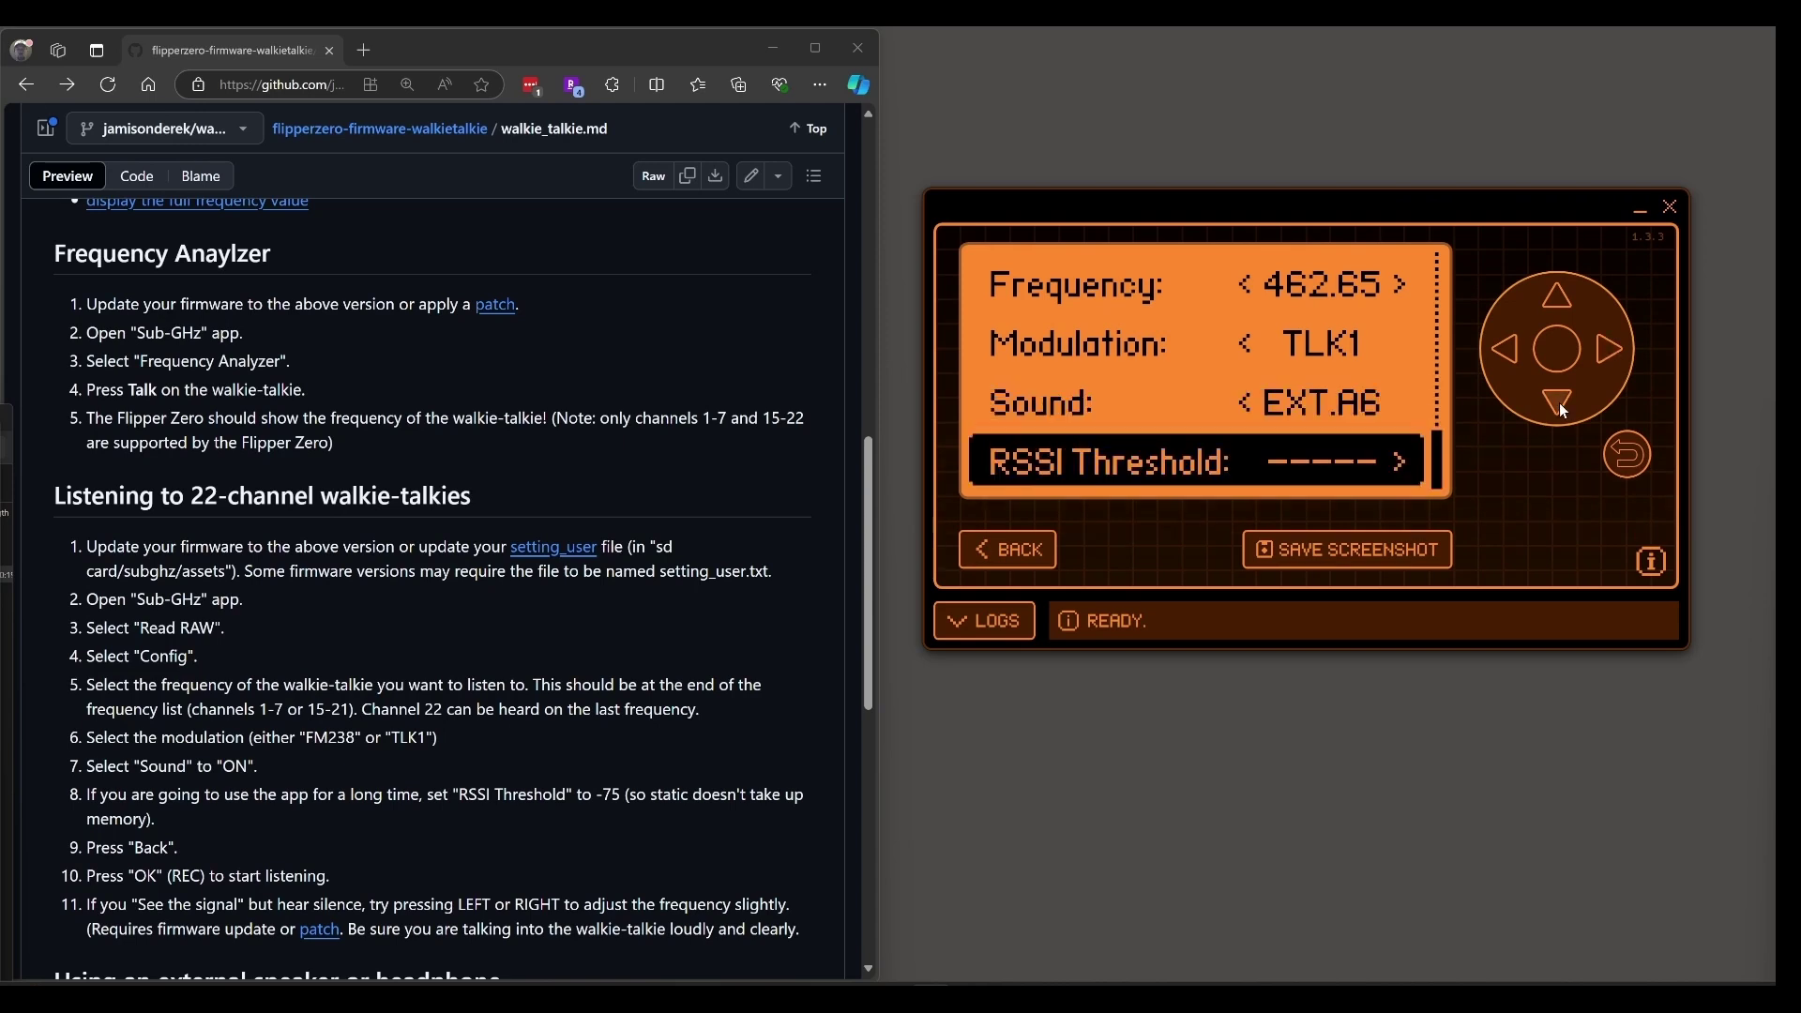
{"action": "left_click", "coordinate": [1604, 347]}
{"action": "left_click", "coordinate": [1604, 348]}
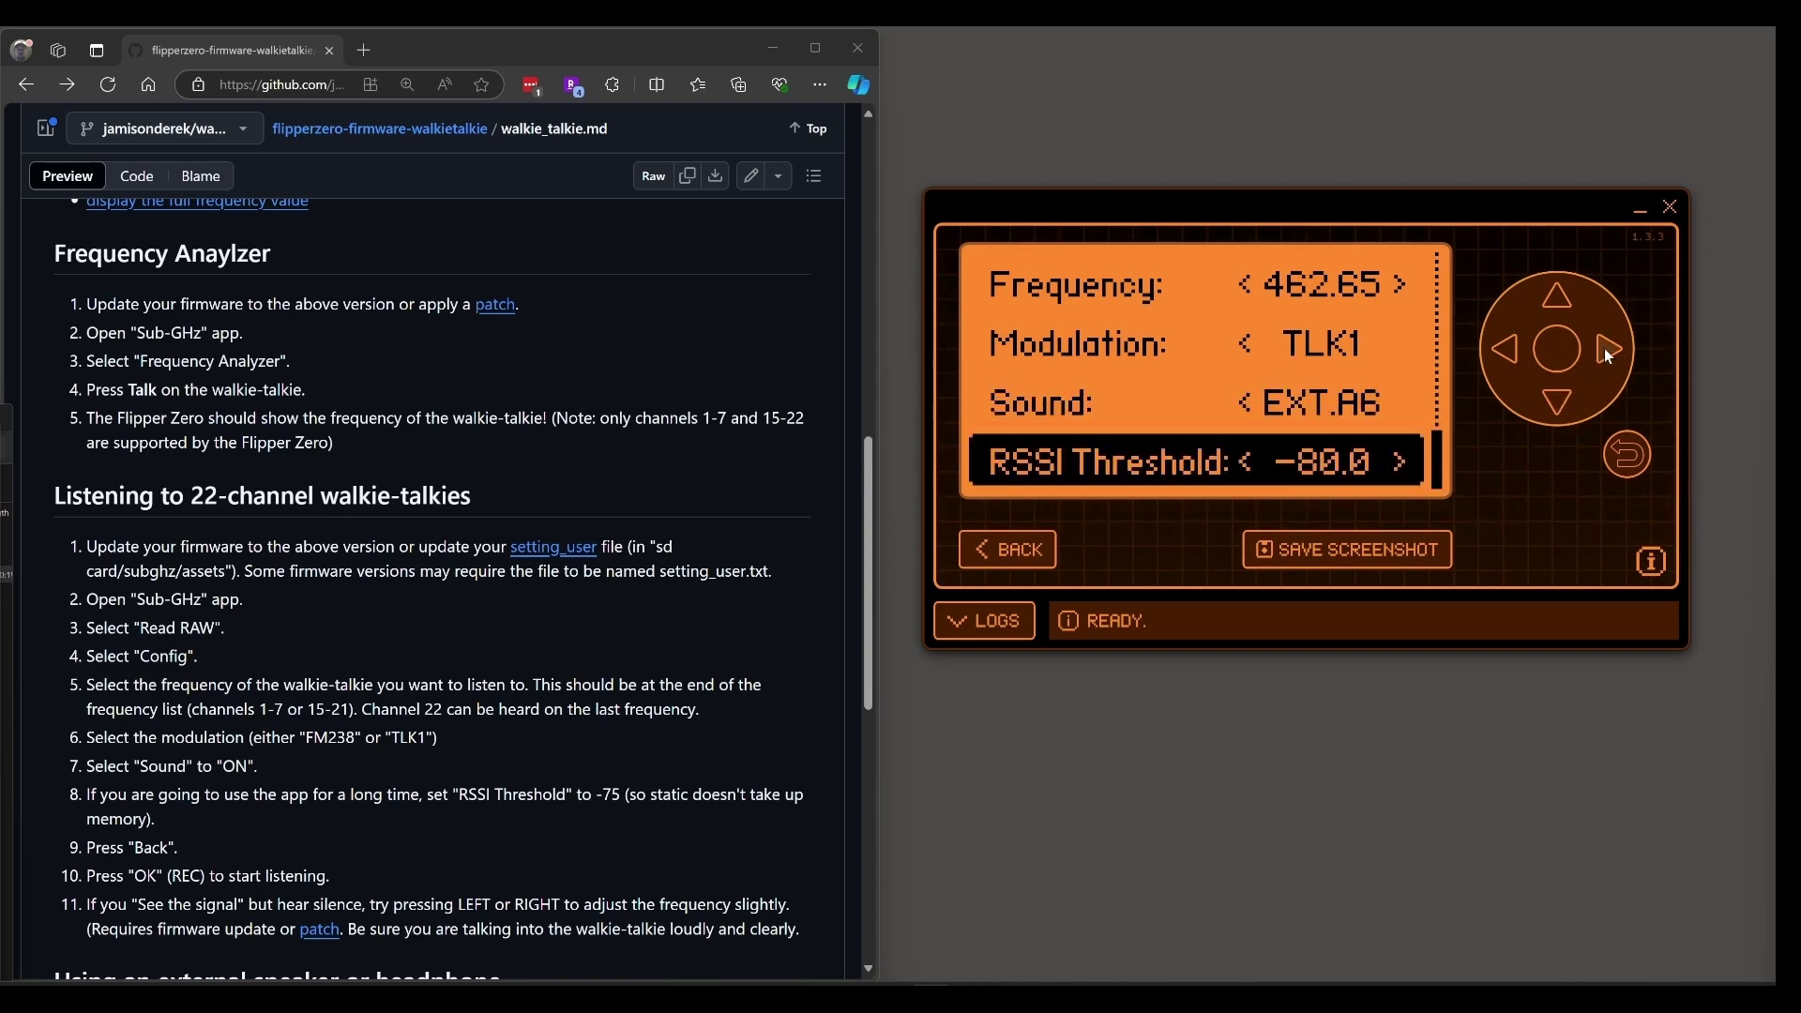
{"action": "left_click", "coordinate": [1604, 347]}
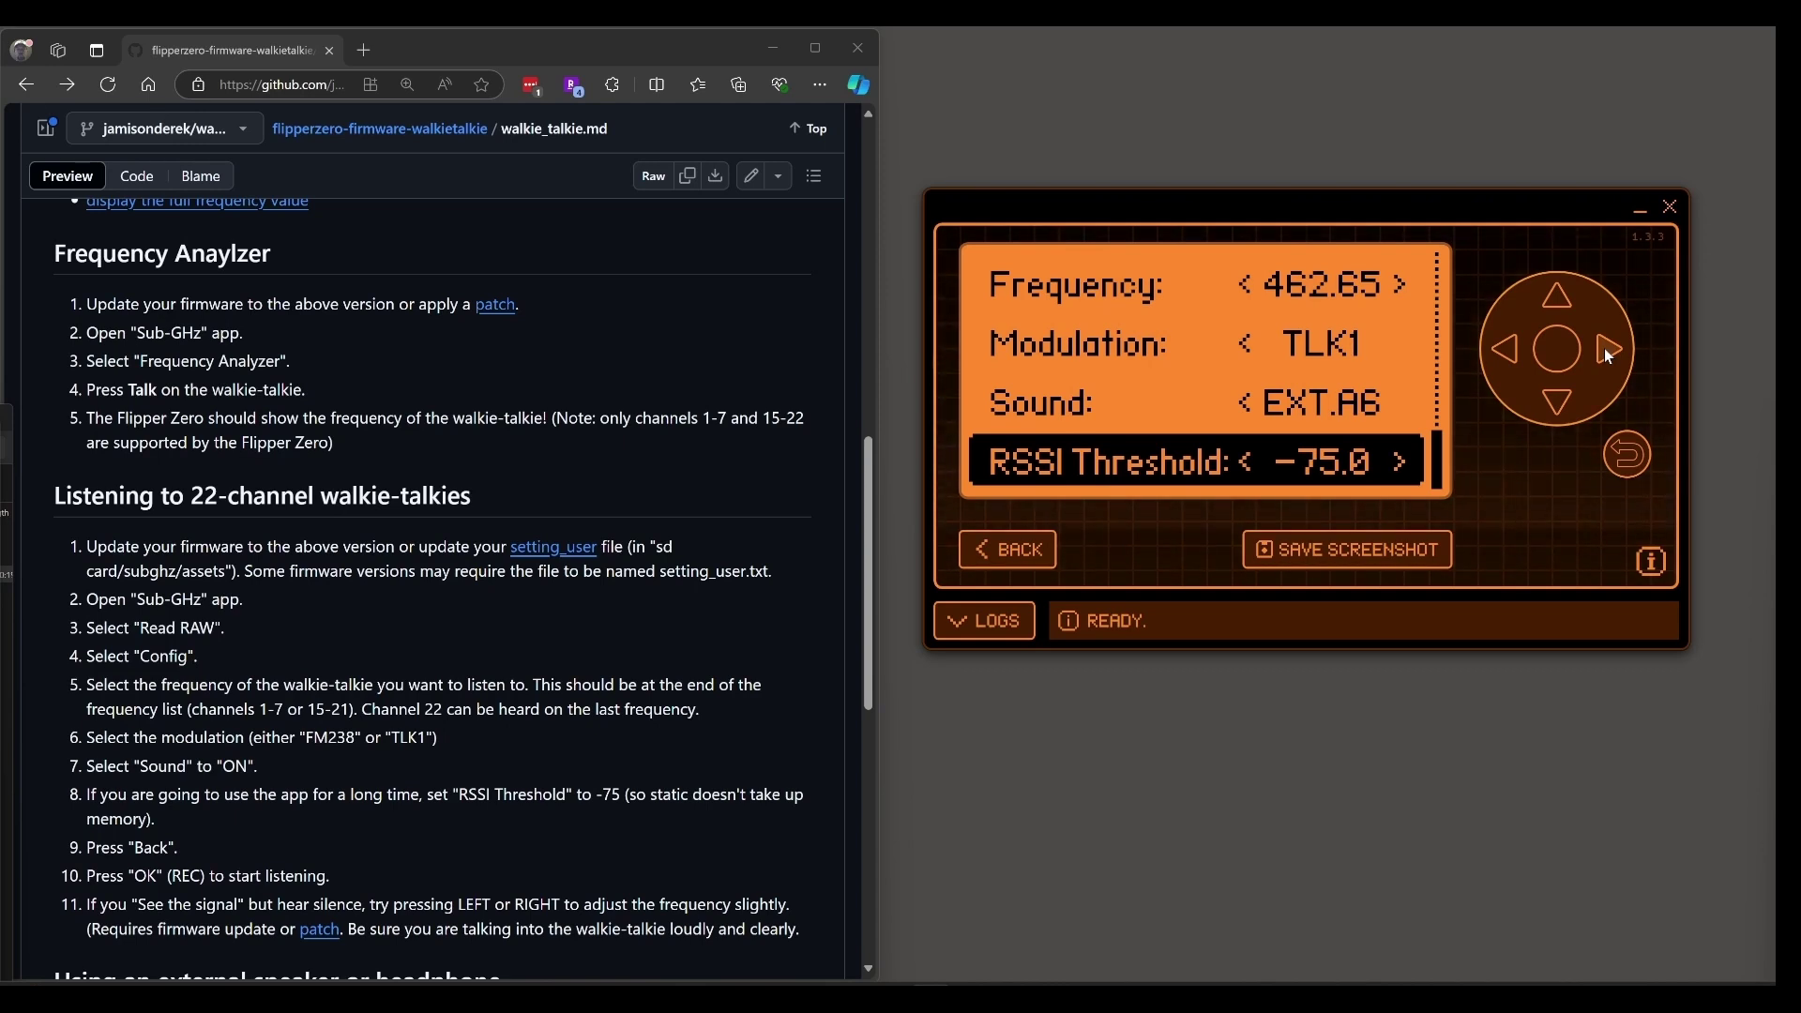
{"action": "left_click", "coordinate": [1504, 353]}
{"action": "left_click", "coordinate": [1503, 350]}
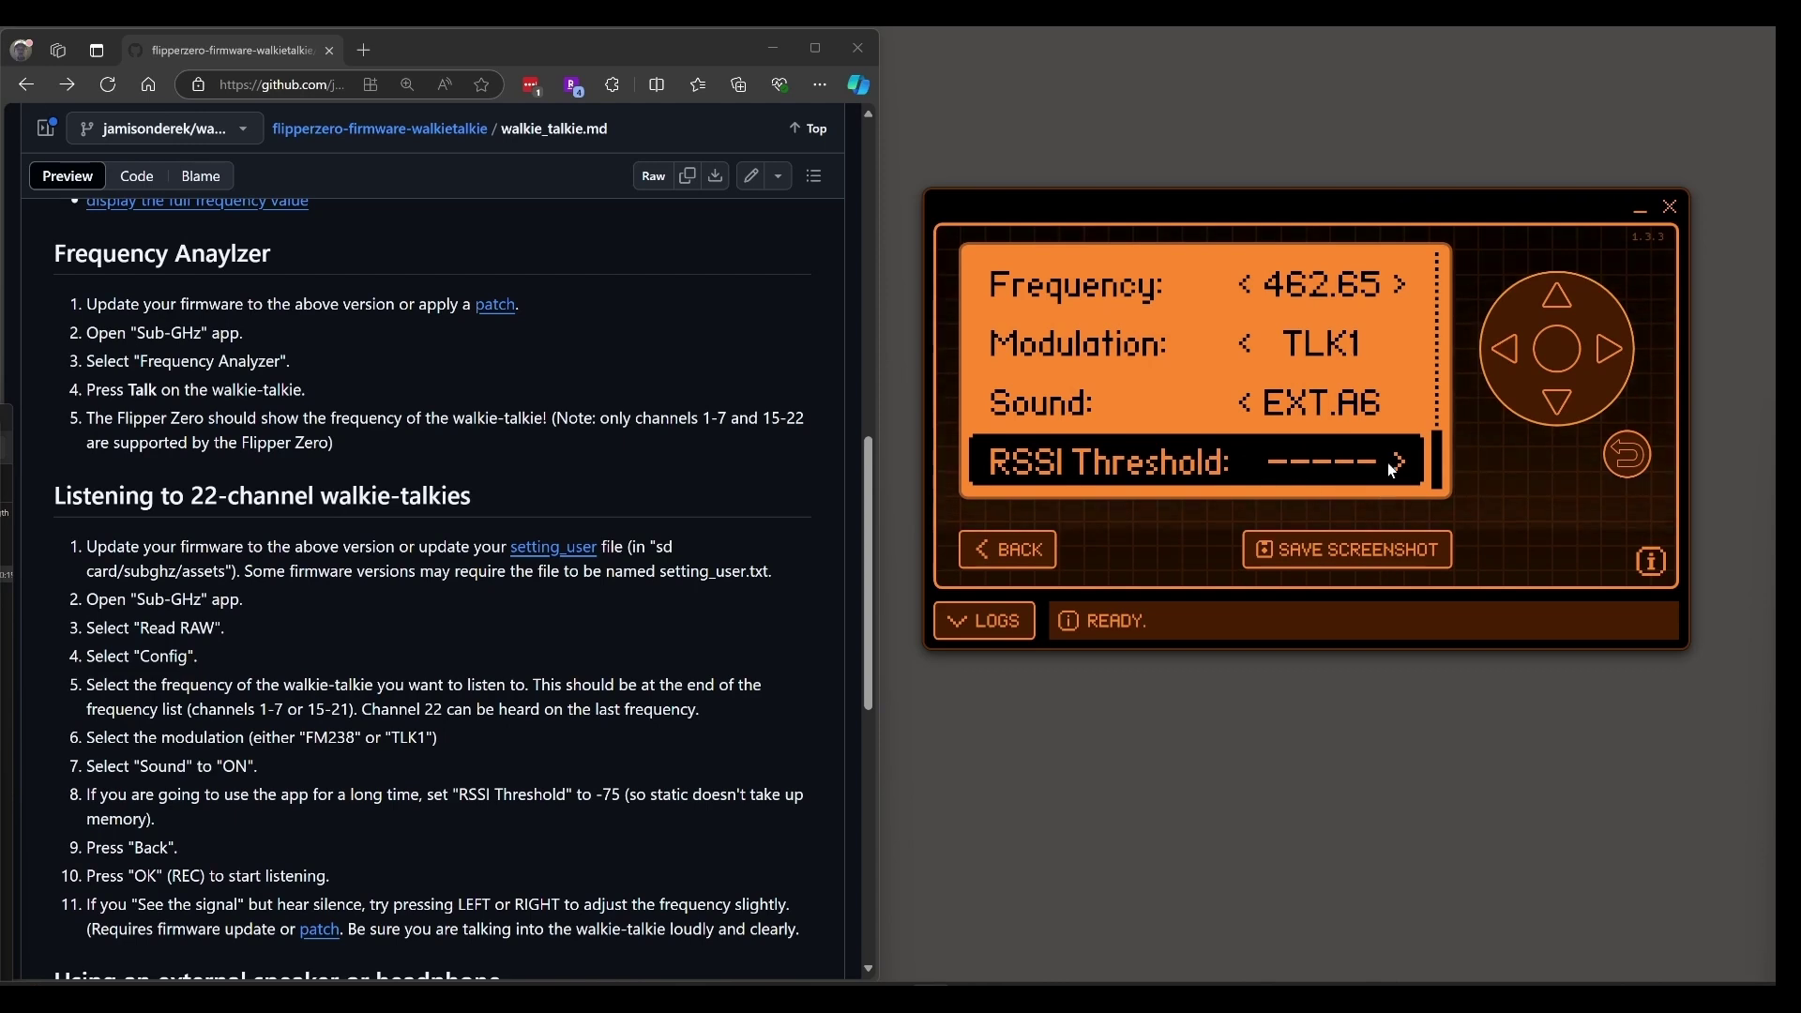
Return to Read RAW, record the walkie-talkie transmission while tuning the frequency up to 462,658,500, and stop the recording.
{"action": "left_click", "coordinate": [1627, 456]}
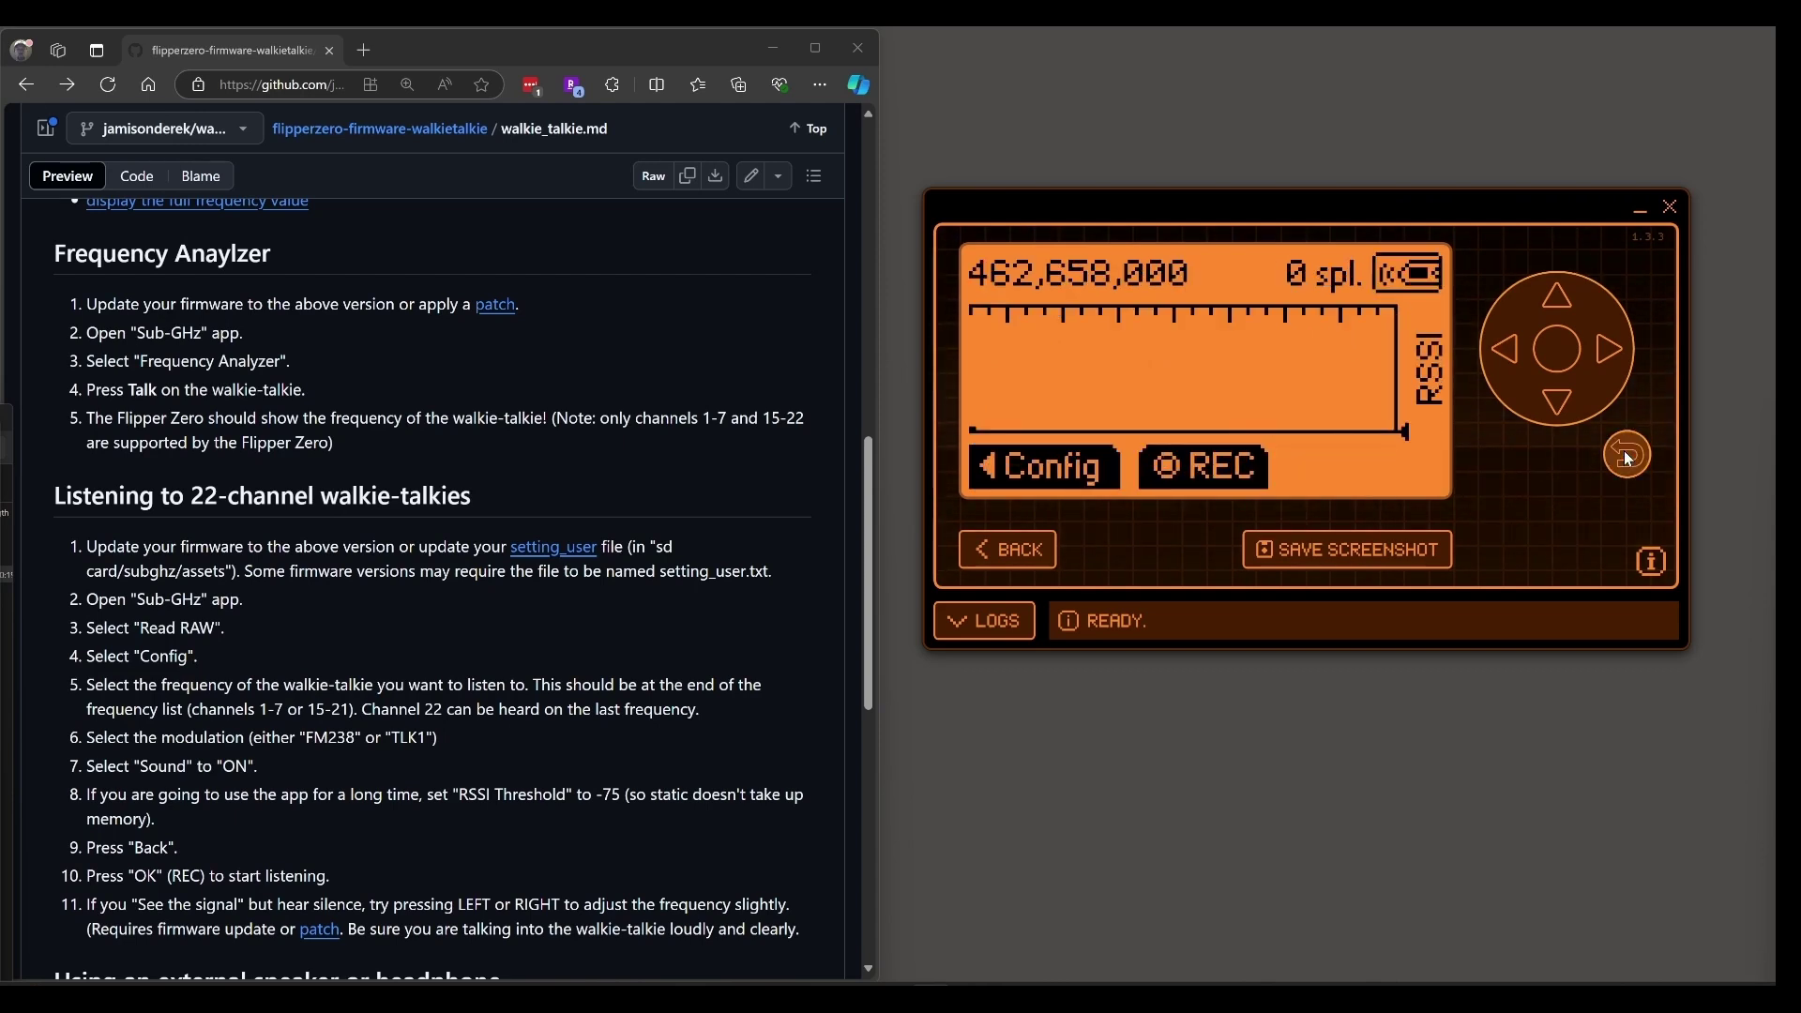
{"action": "left_click", "coordinate": [1558, 362]}
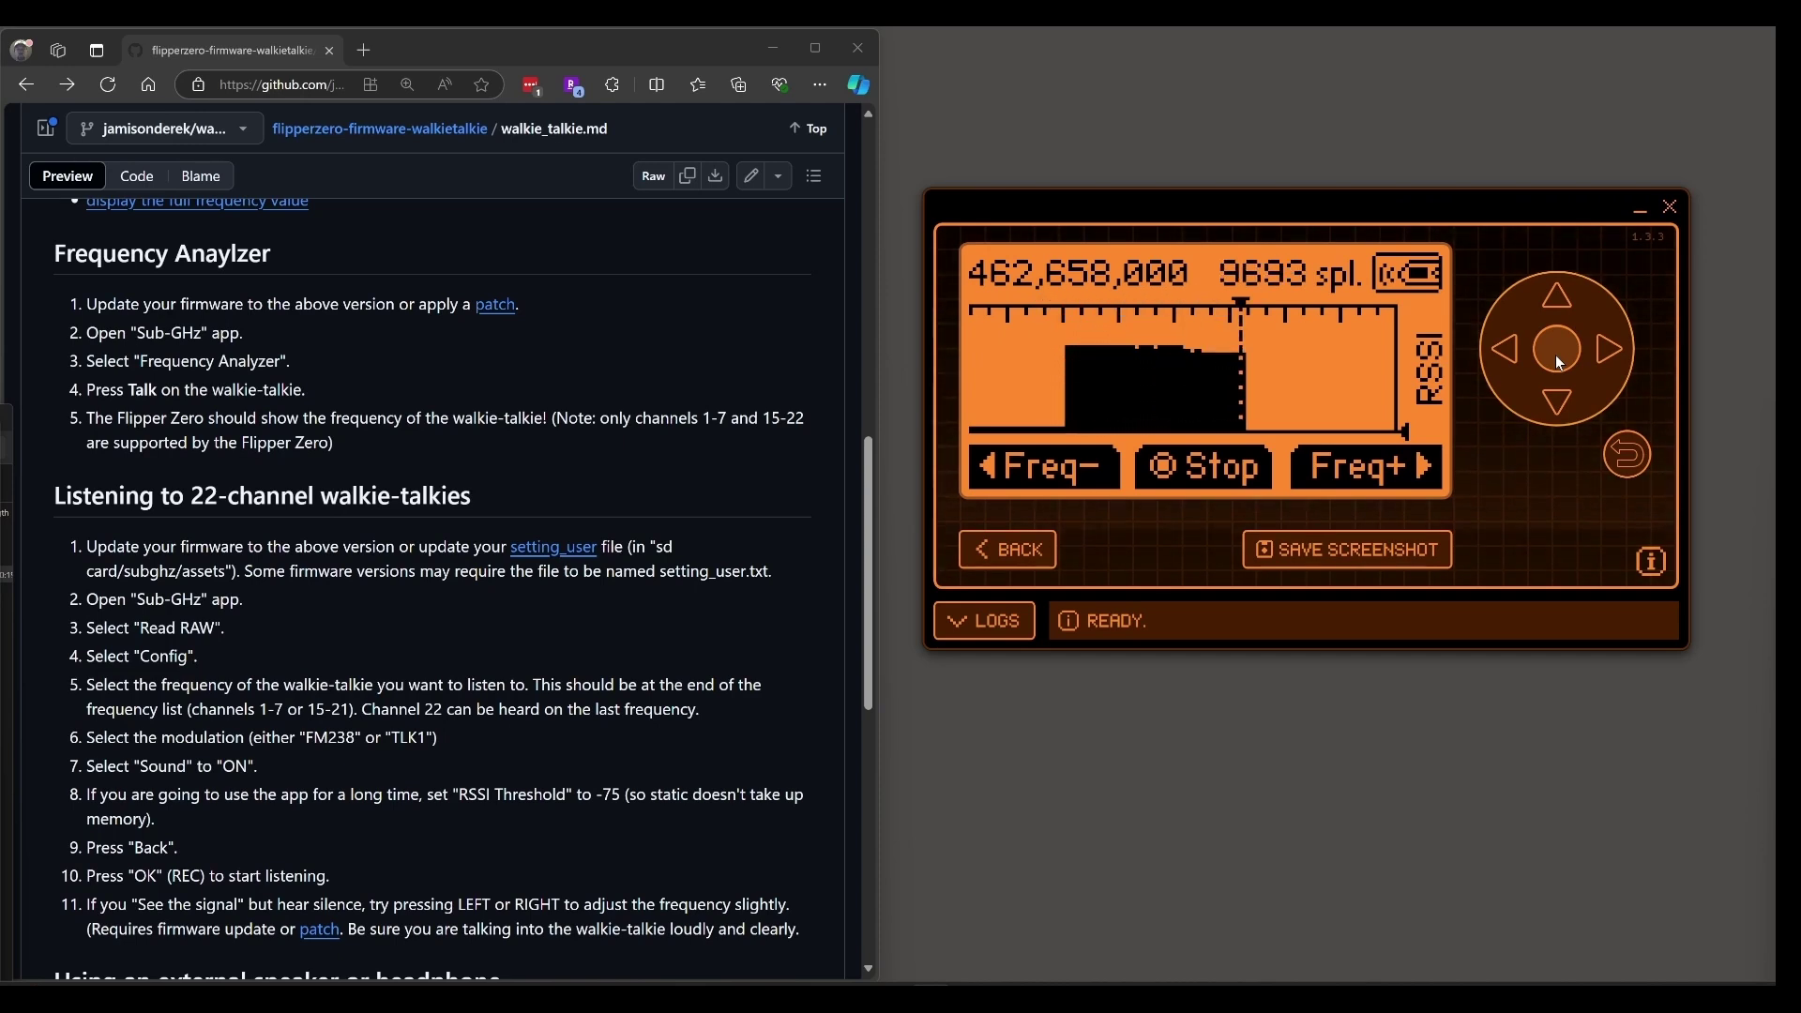
{"action": "left_click", "coordinate": [1607, 352]}
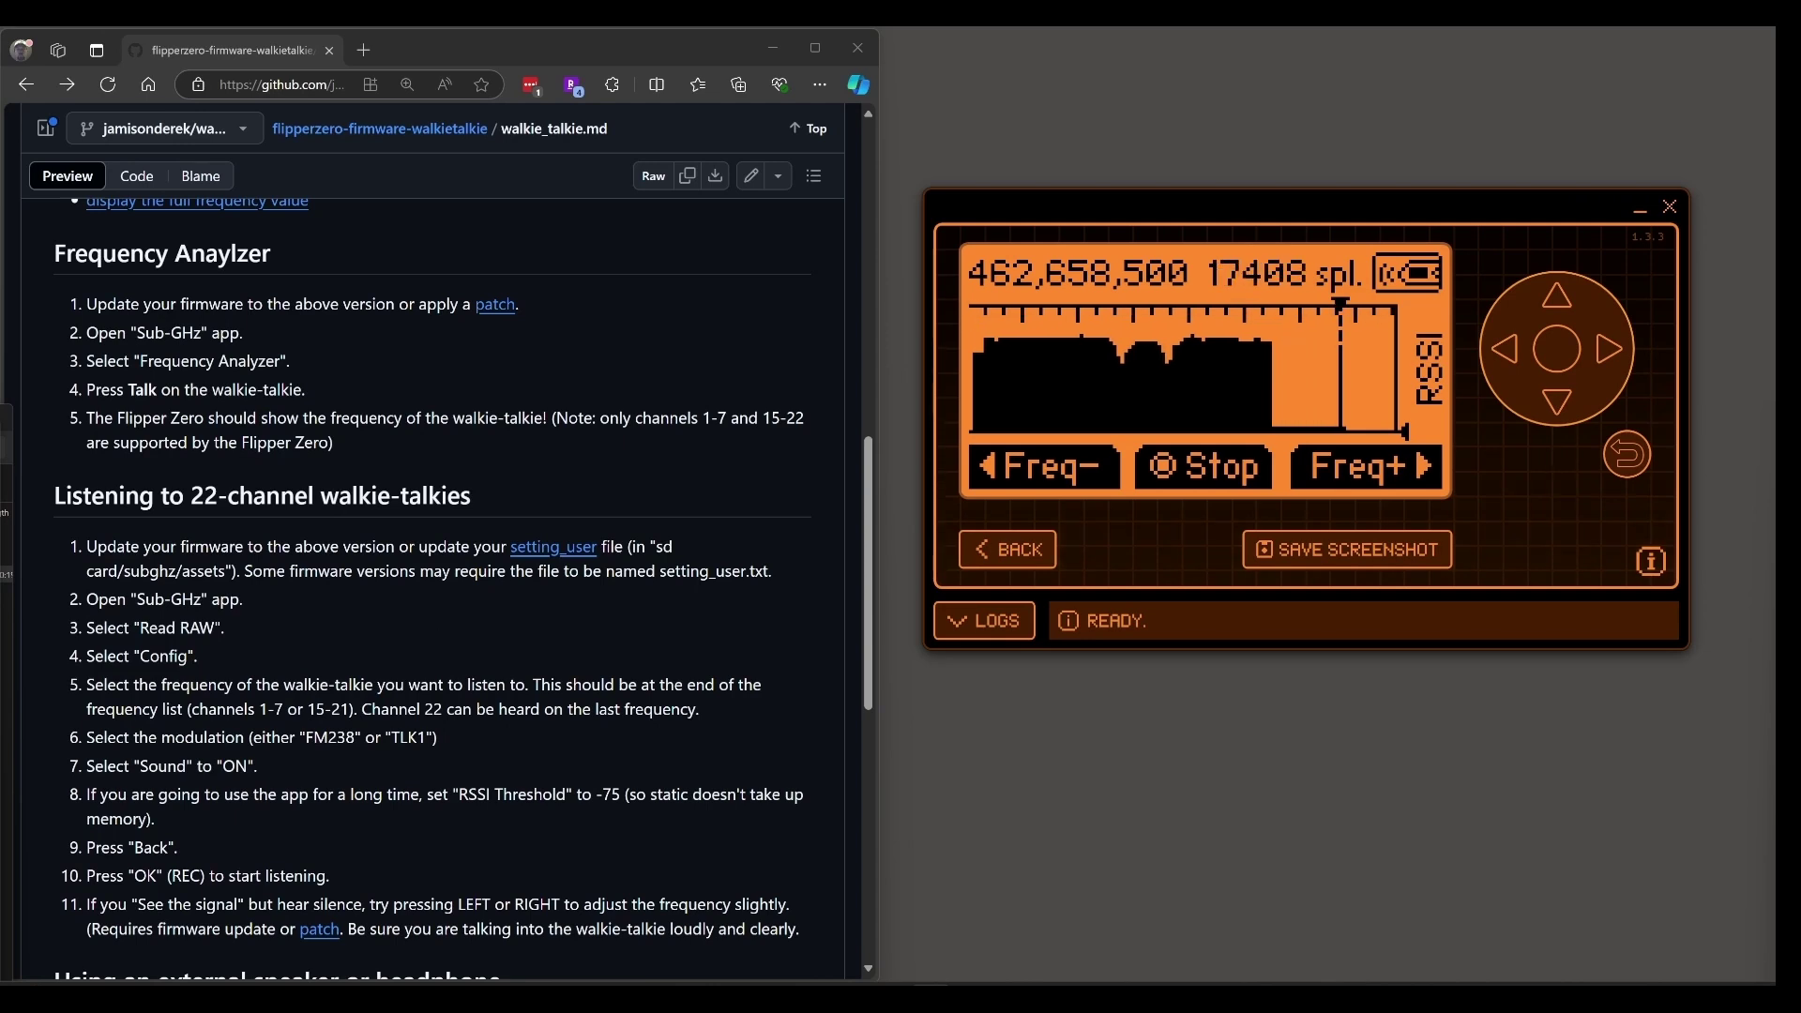
{"action": "left_click", "coordinate": [1553, 355]}
Review the external speaker and Broadcasting instructions in walkie_talkie.md.
{"action": "scroll", "coordinate": [766, 725], "scroll_direction": "down", "scroll_amount": 1}
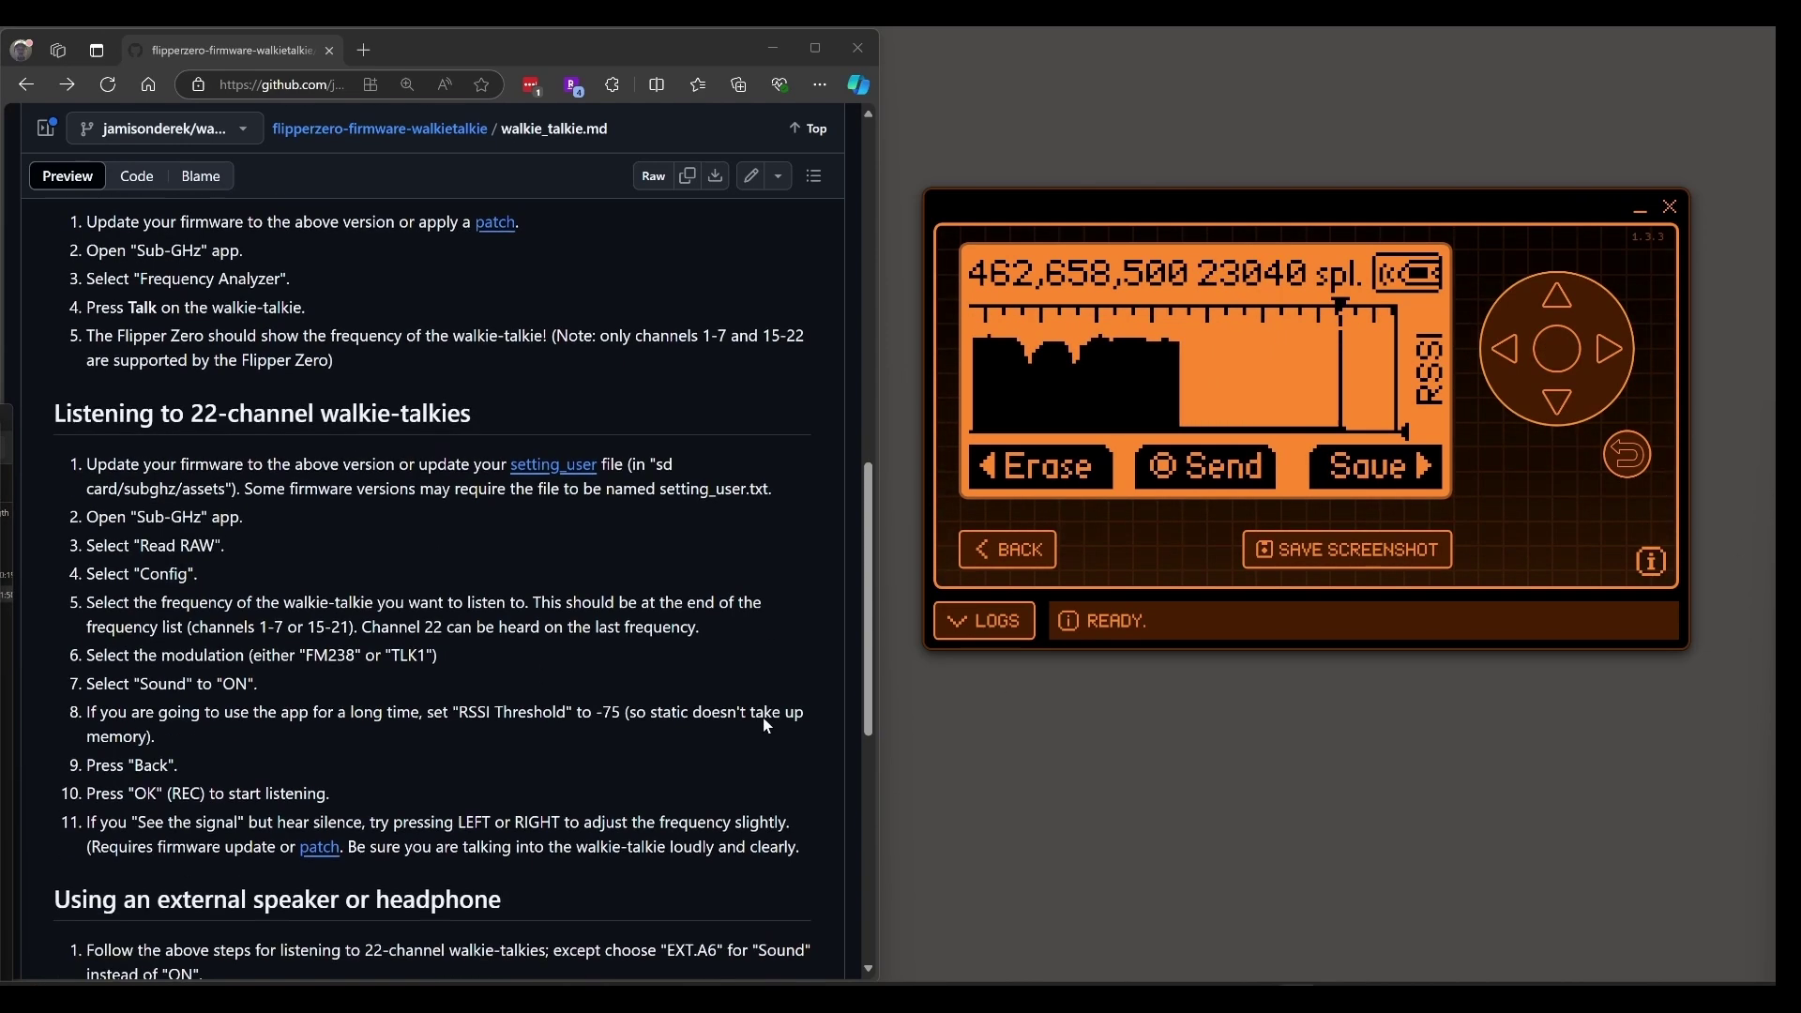
{"action": "scroll", "coordinate": [765, 725], "scroll_direction": "down", "scroll_amount": 6}
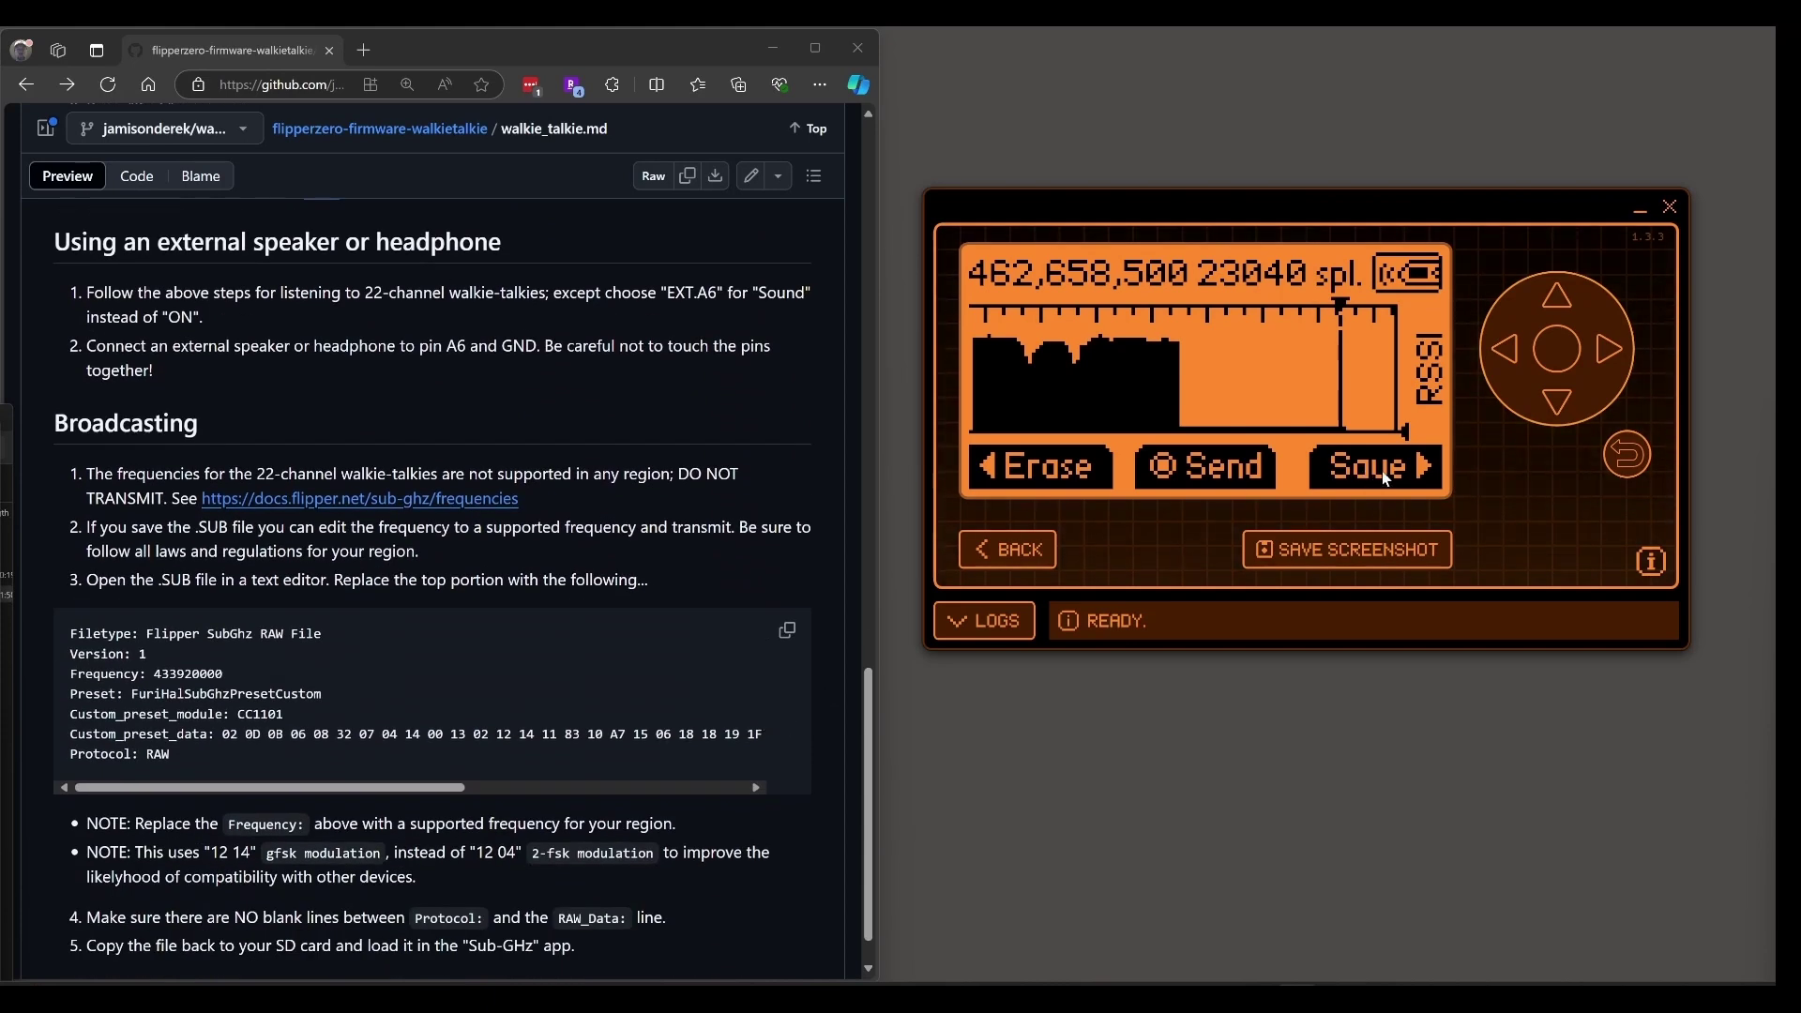
{"action": "left_click", "coordinate": [1608, 349]}
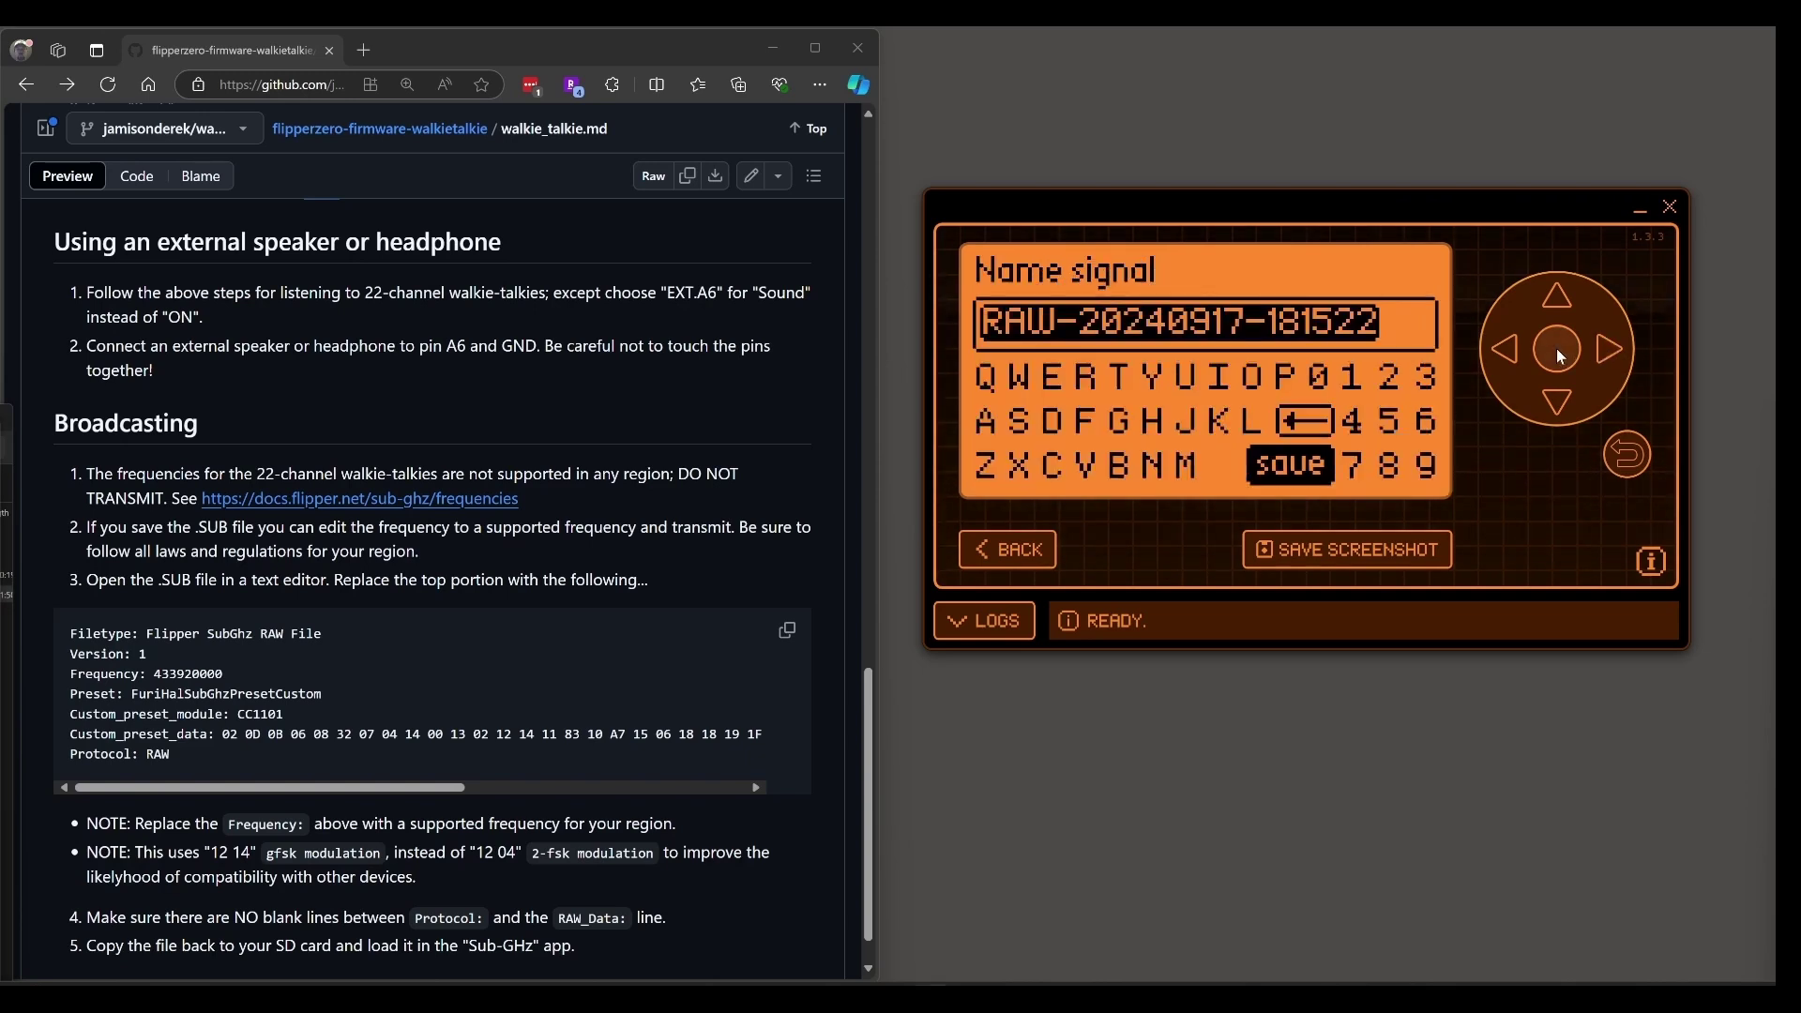
{"action": "left_click", "coordinate": [1557, 350]}
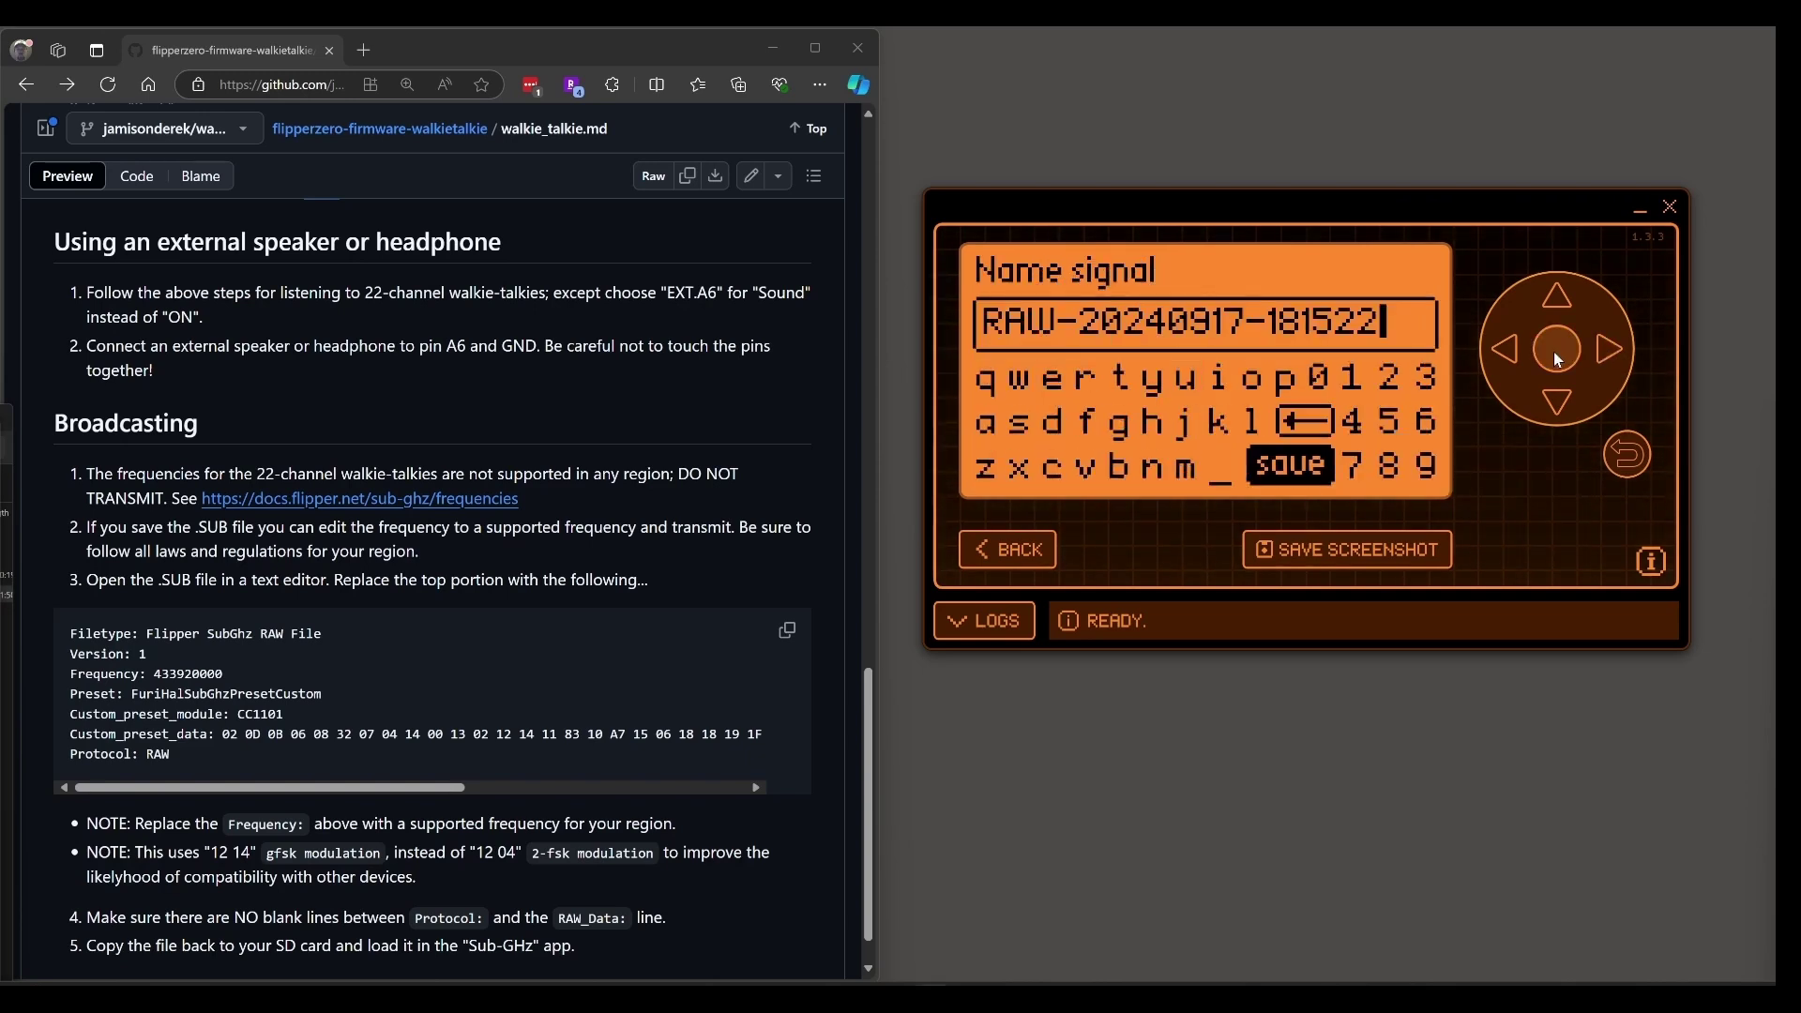
{"action": "left_click", "coordinate": [1555, 354]}
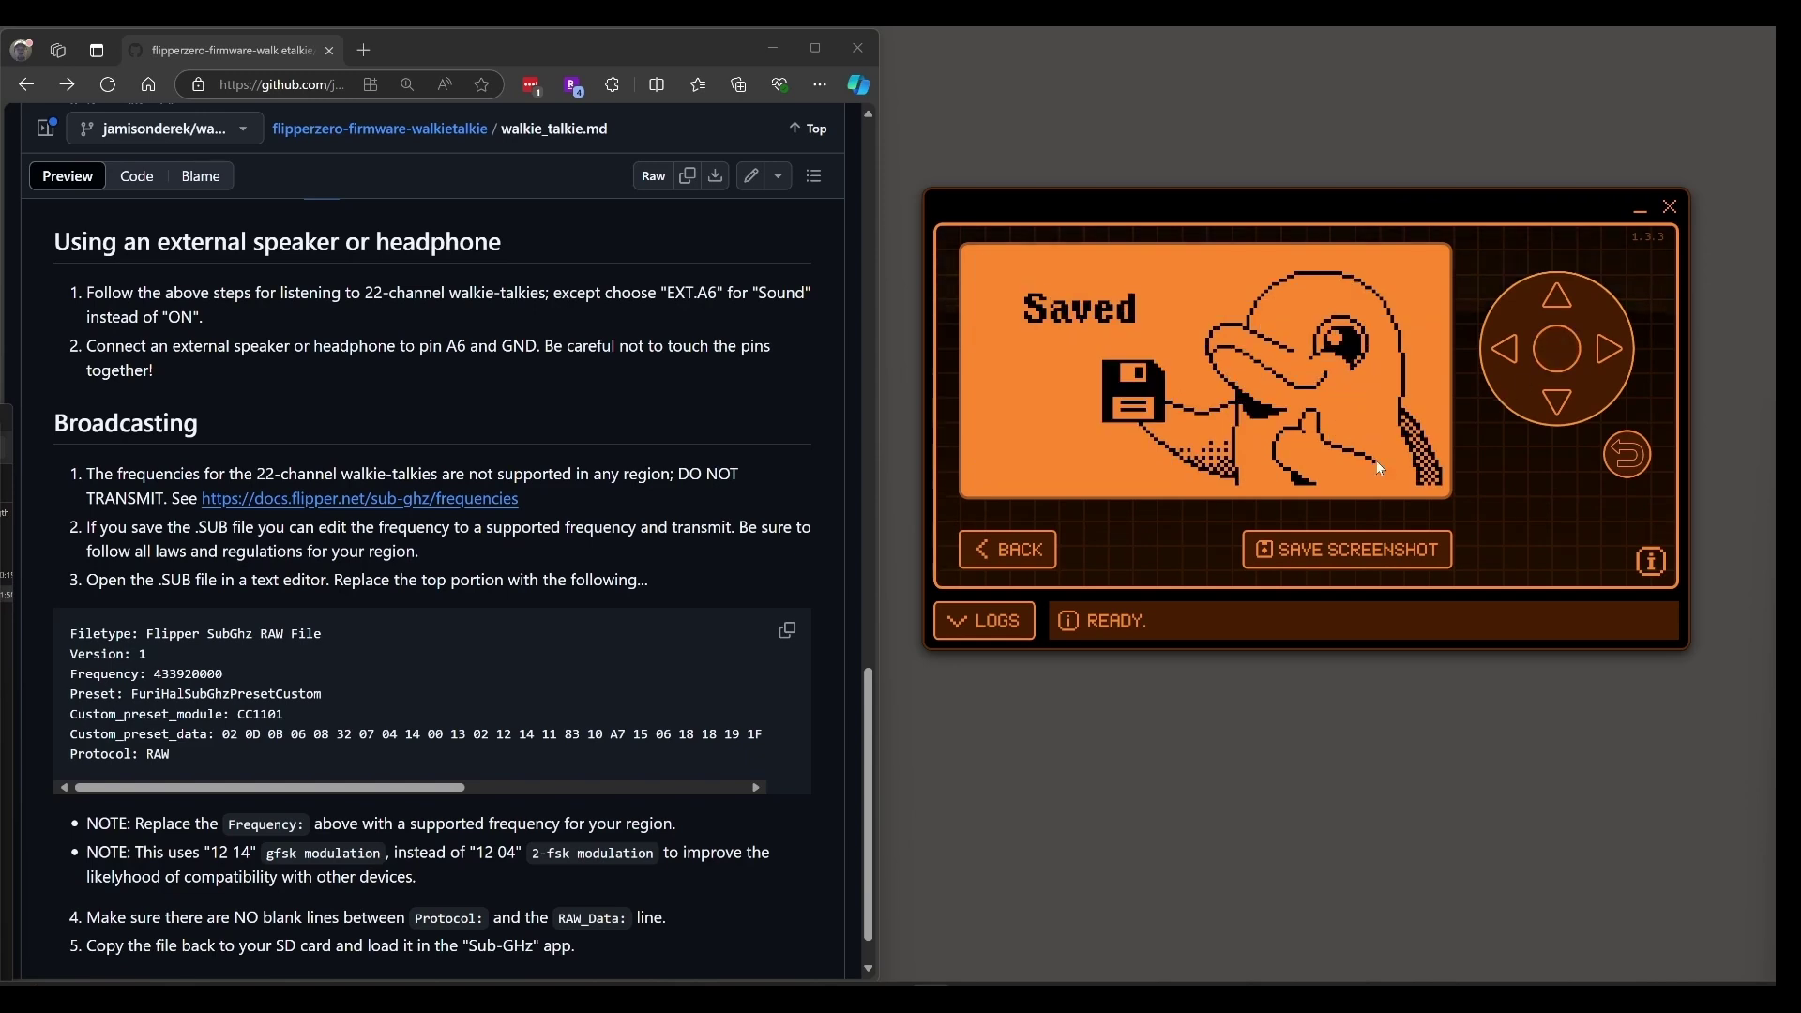
Download RAW-20240917-181522.sub from the Flipper's SD Card/subghz folder to the computer's repos/flipper/firmware folder.
{"action": "left_click", "coordinate": [1025, 546]}
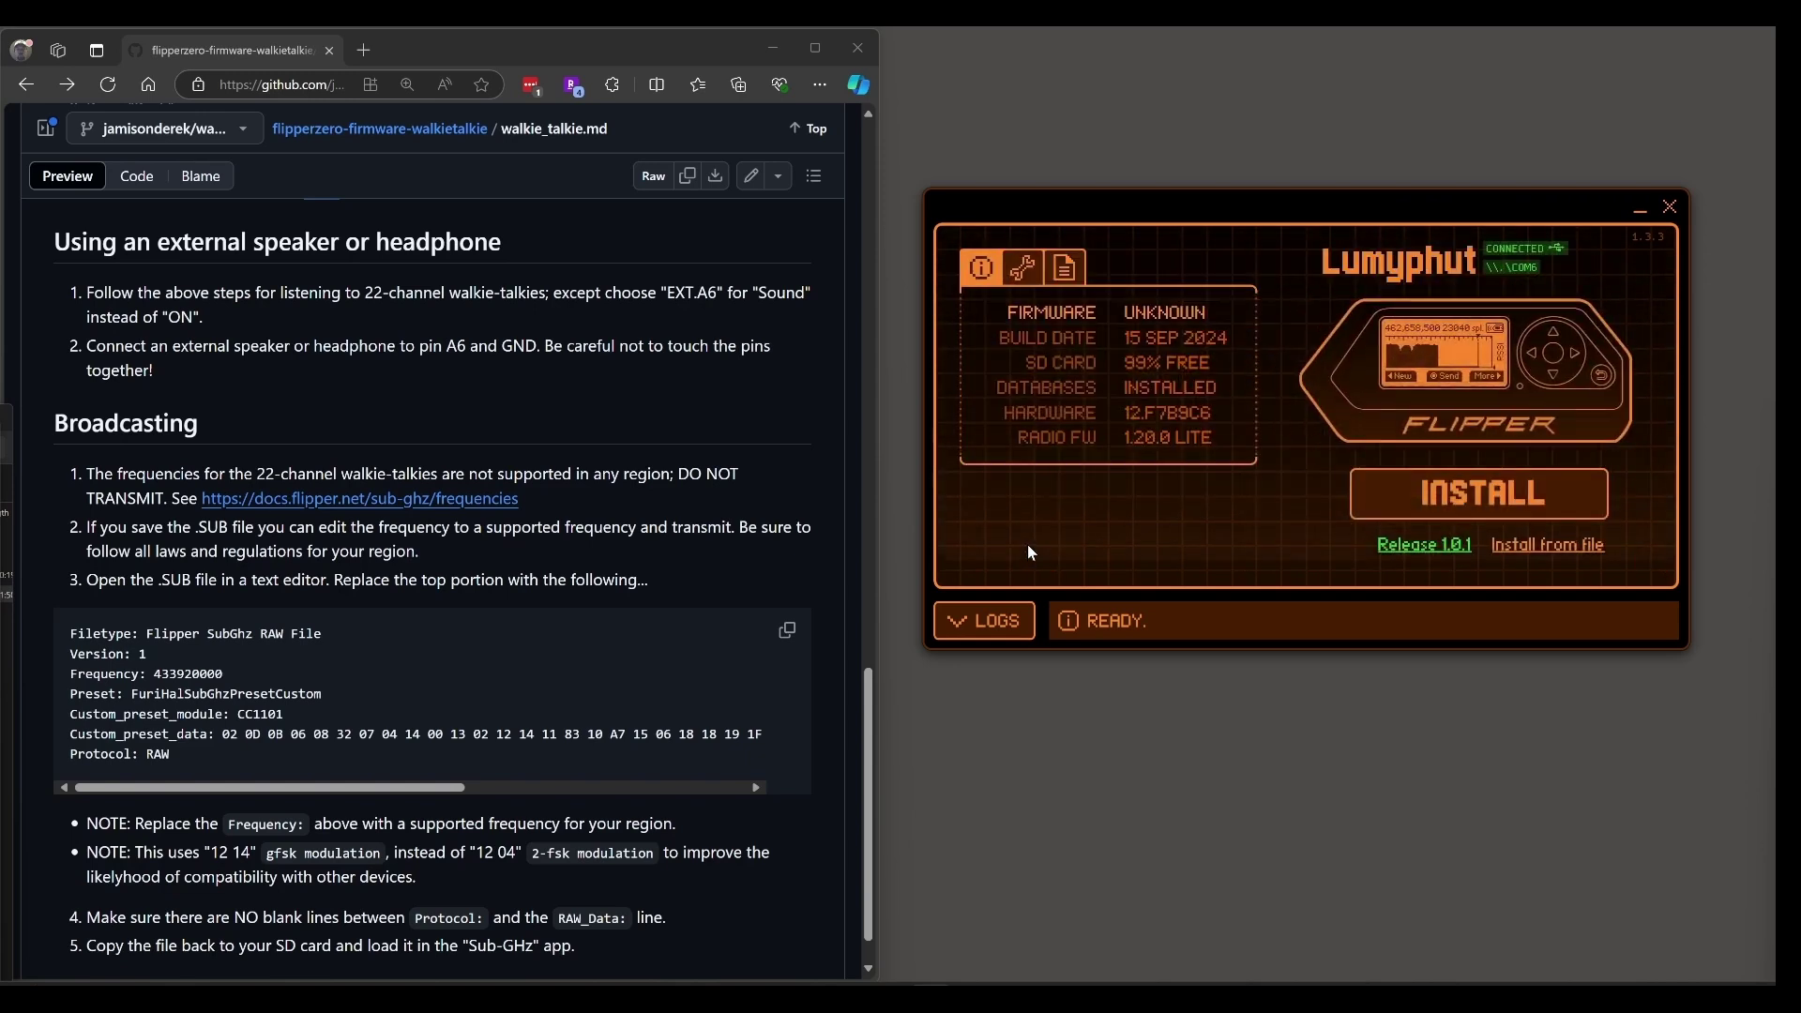
{"action": "left_click", "coordinate": [1073, 265]}
{"action": "double_click", "coordinate": [1133, 357]}
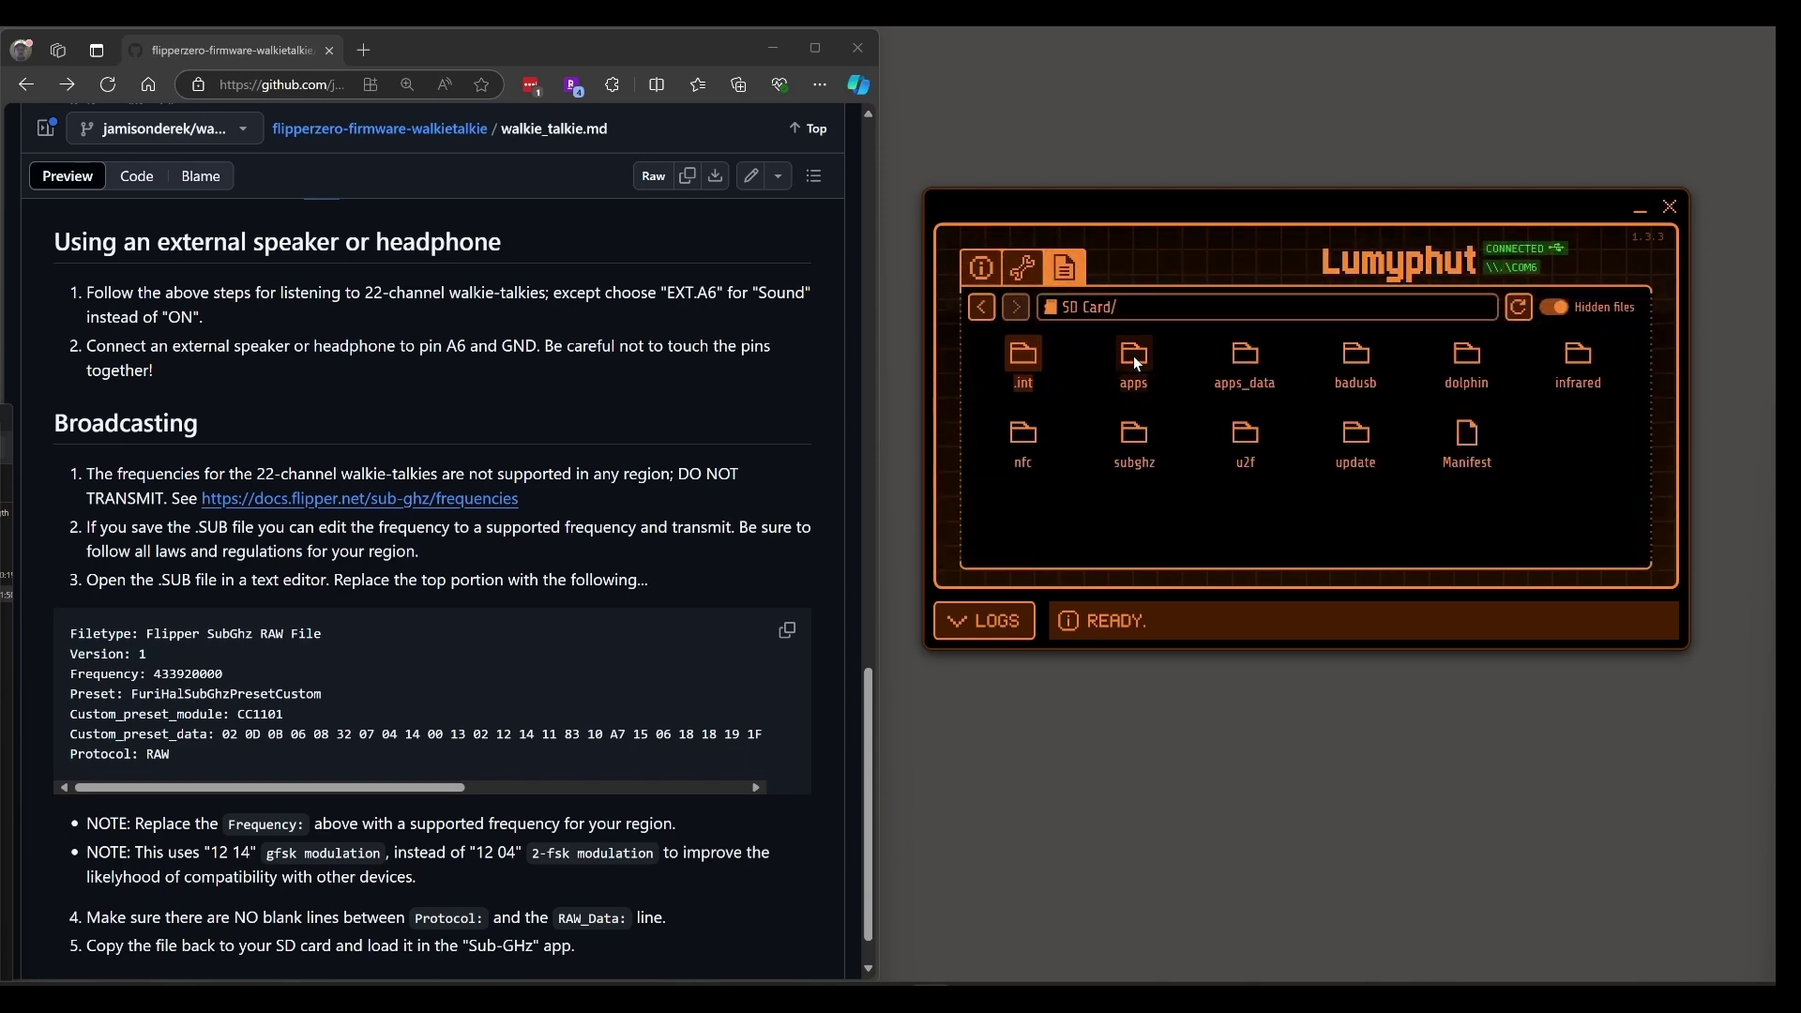
{"action": "double_click", "coordinate": [1136, 436]}
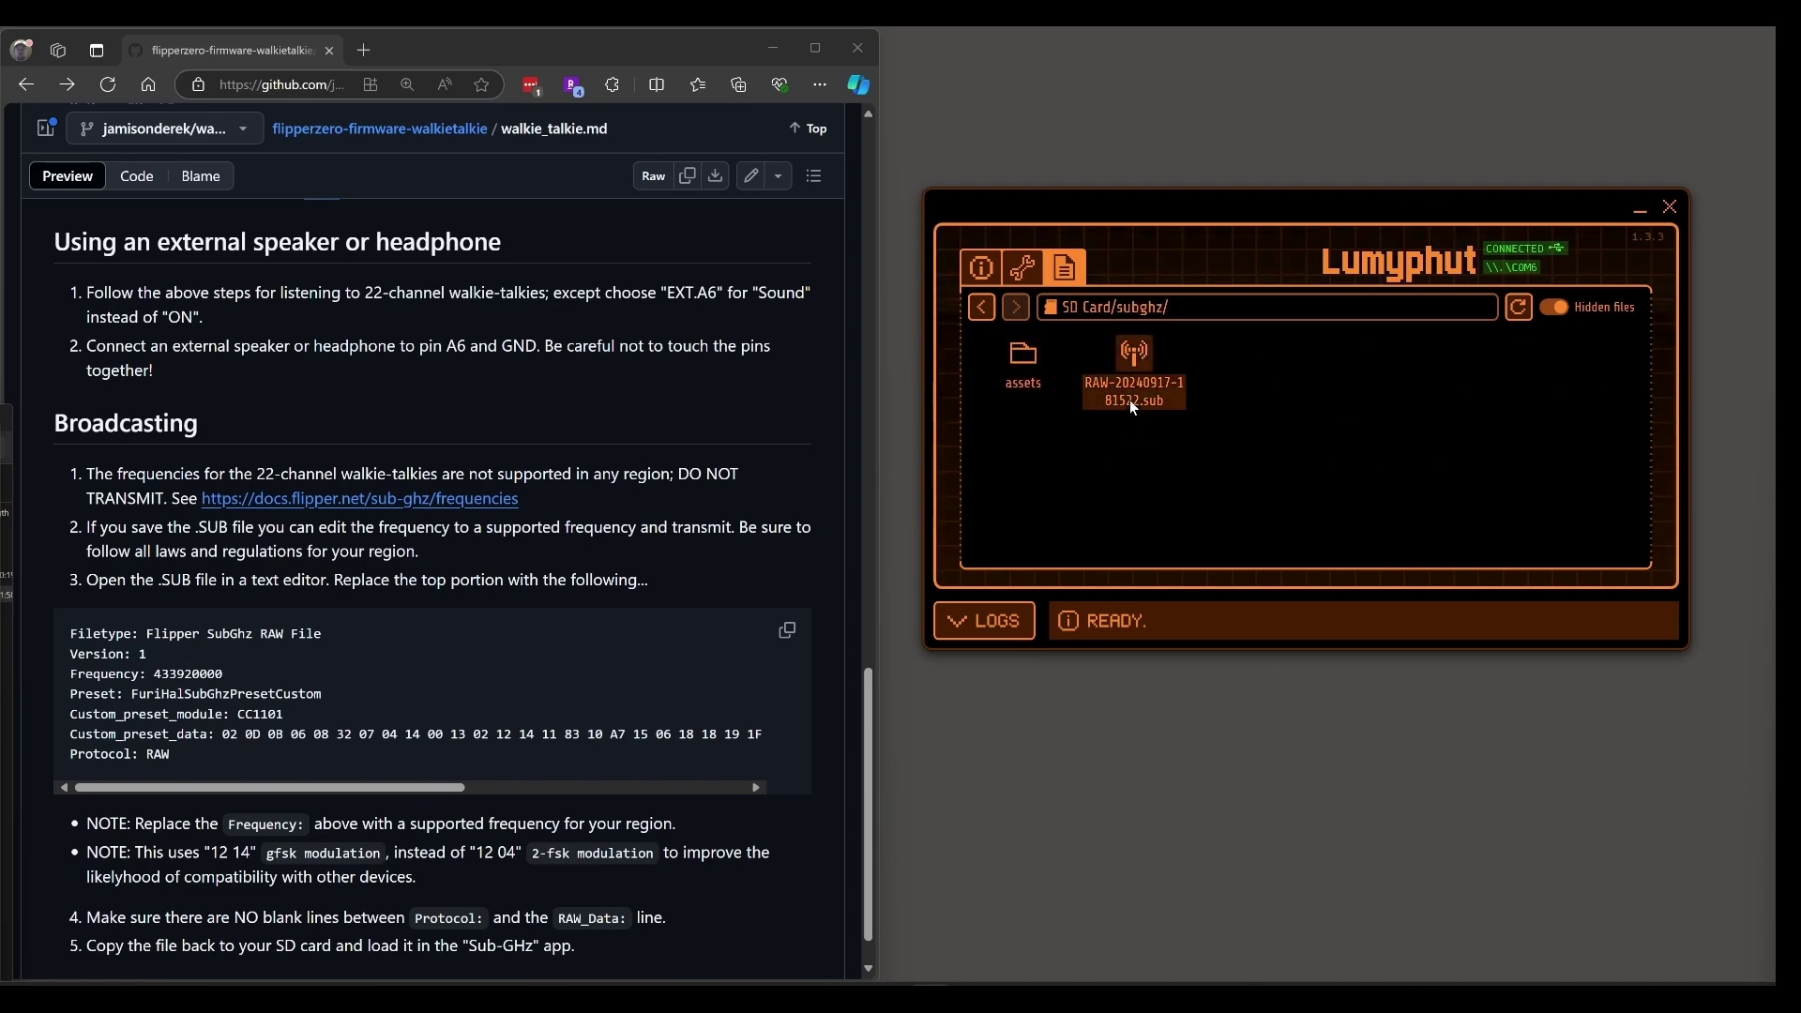
{"action": "right_click", "coordinate": [1130, 404]}
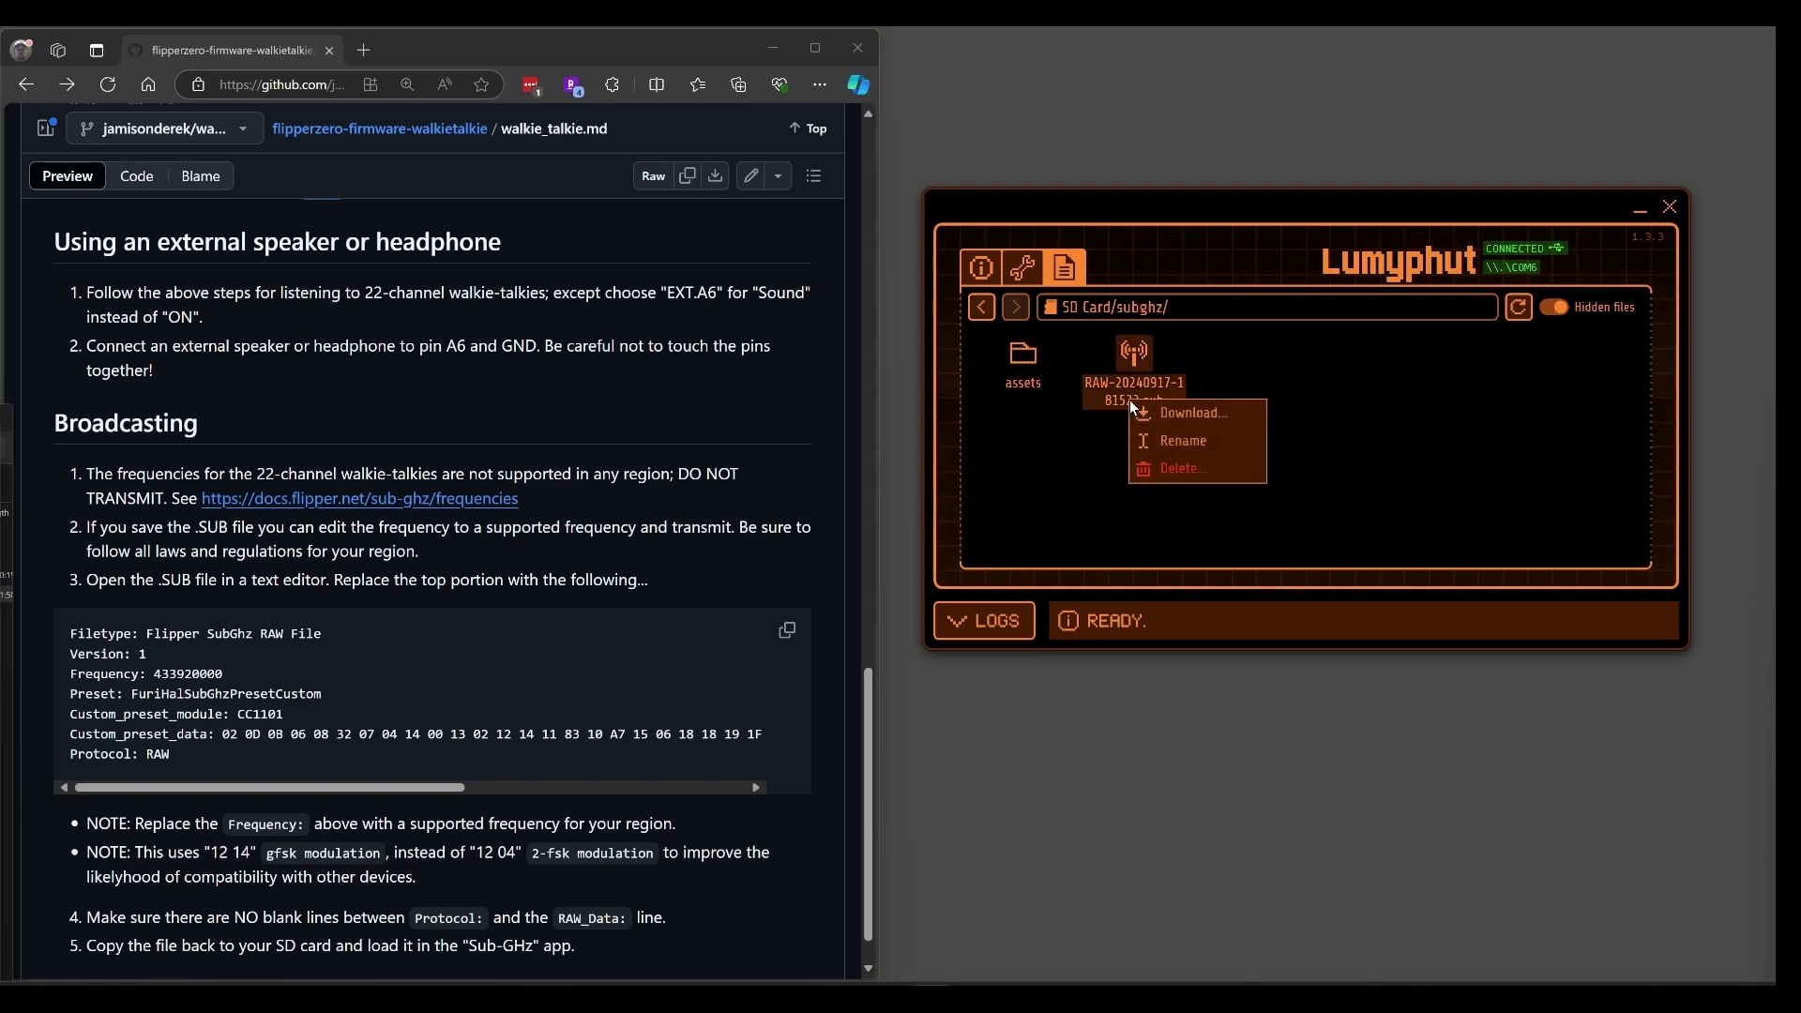
{"action": "left_click", "coordinate": [1189, 413]}
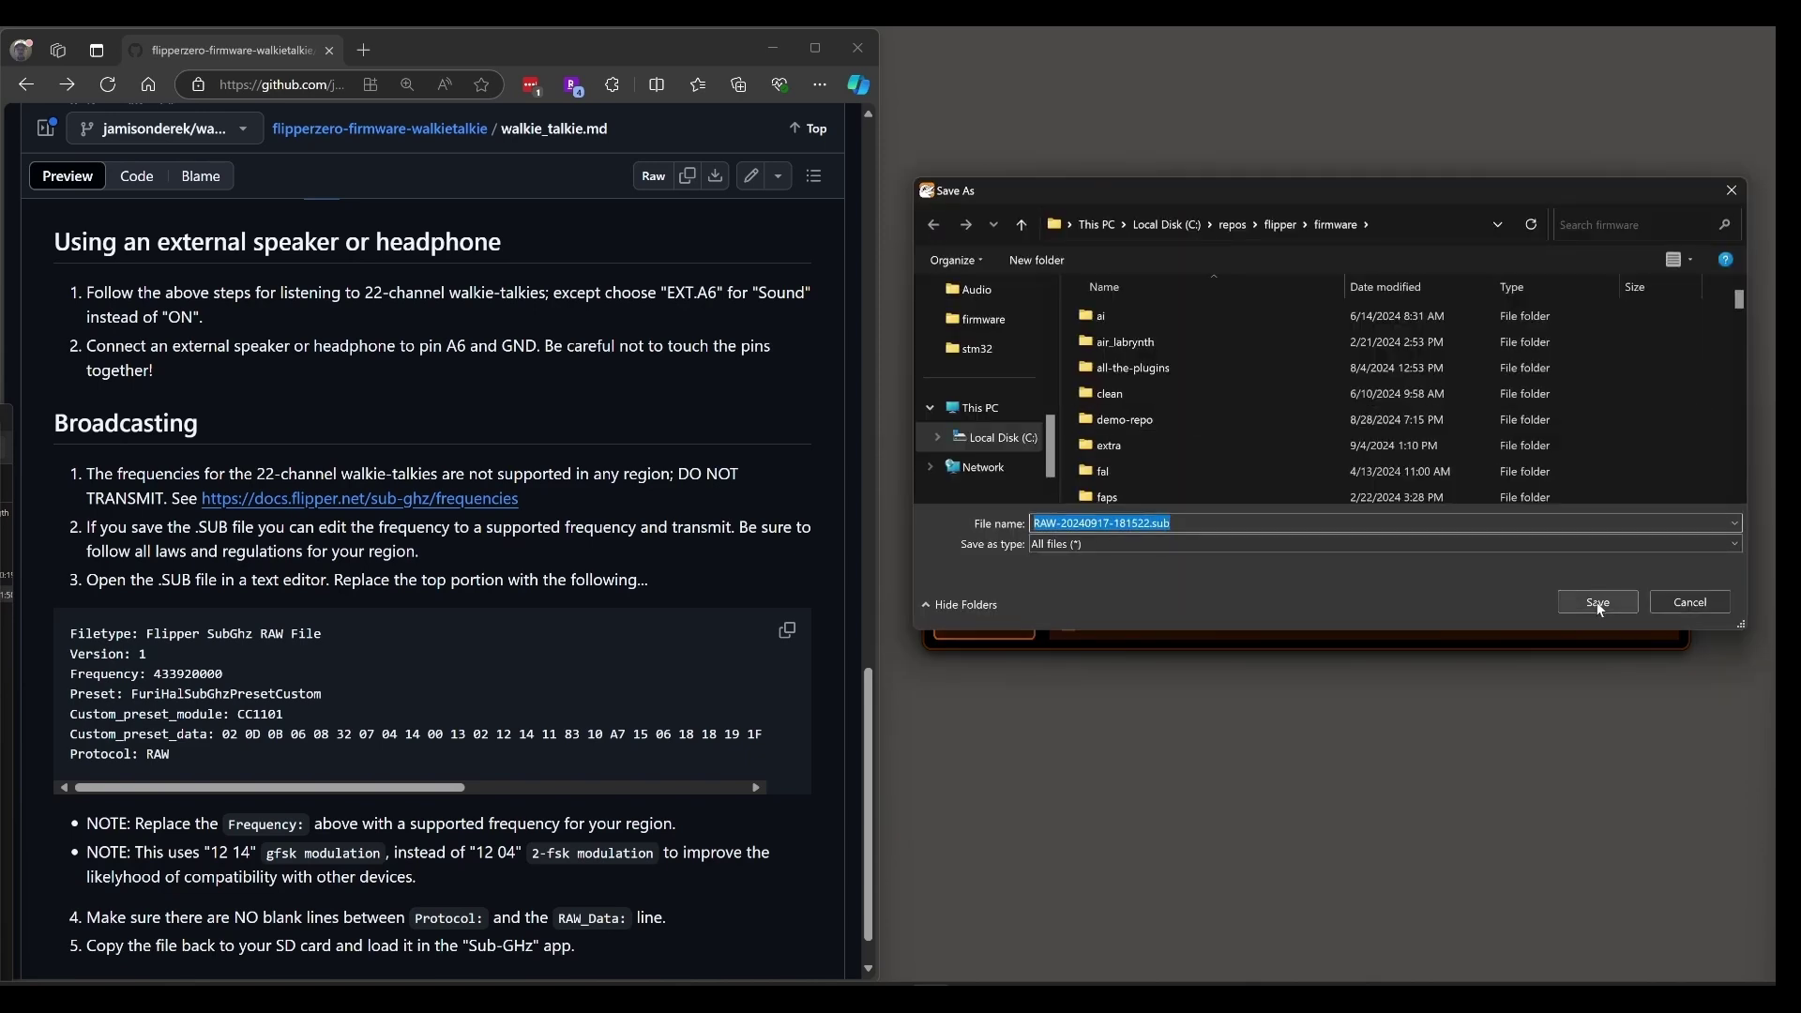
{"action": "left_click", "coordinate": [1599, 605]}
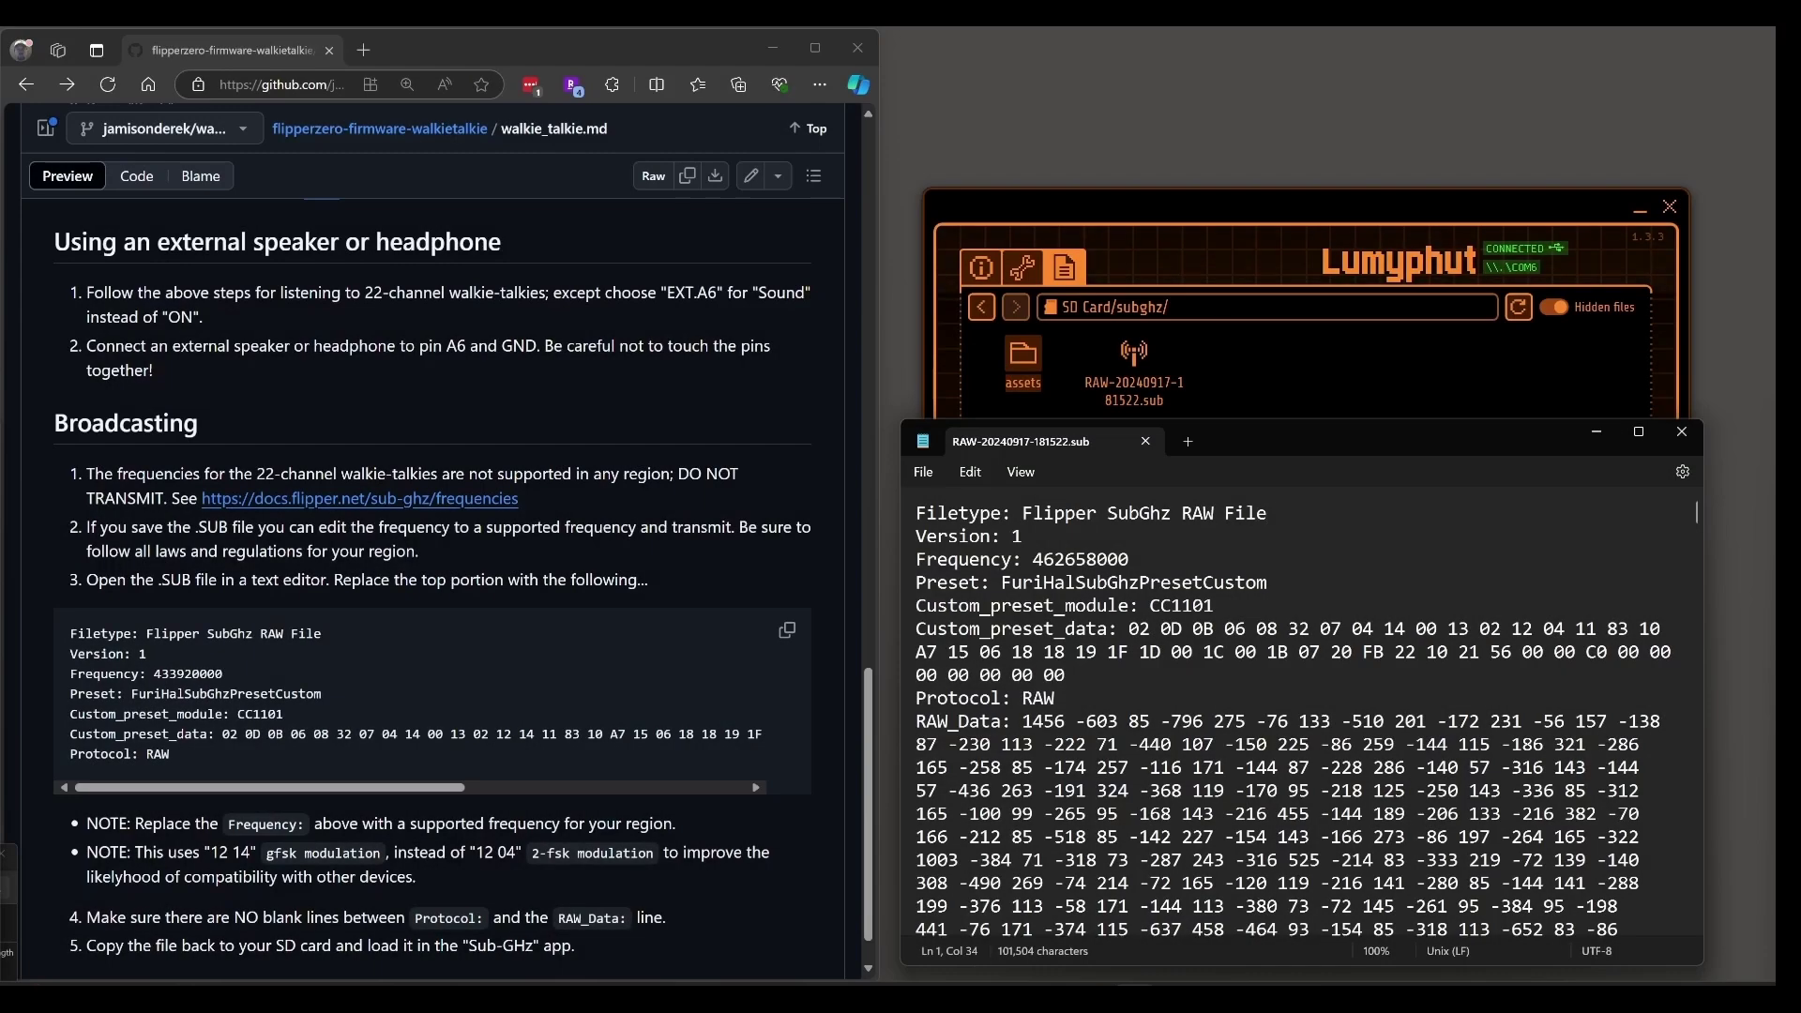
Replace the .sub file's header through the Protocol line with the Broadcasting sample header for frequency 433920000, then save and close the file.
{"action": "left_click", "coordinate": [787, 647]}
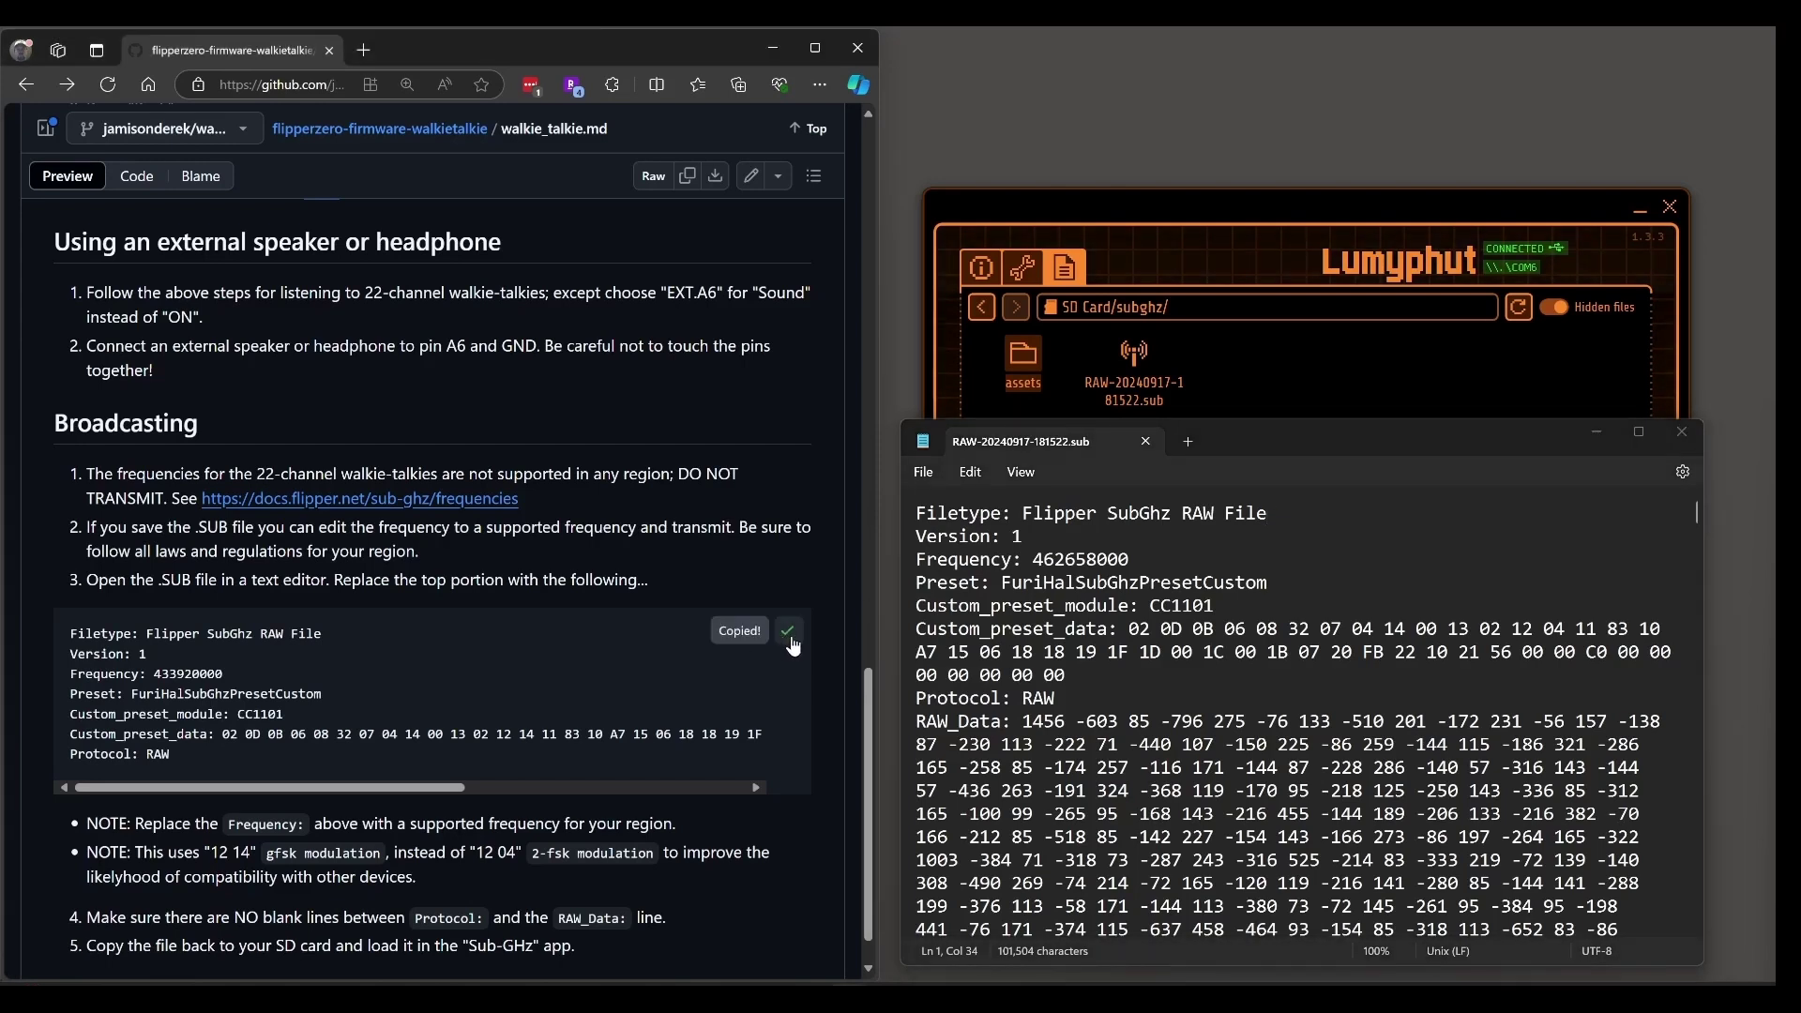
{"action": "left_click_drag", "start_coordinate": [1056, 698], "coordinate": [897, 504]}
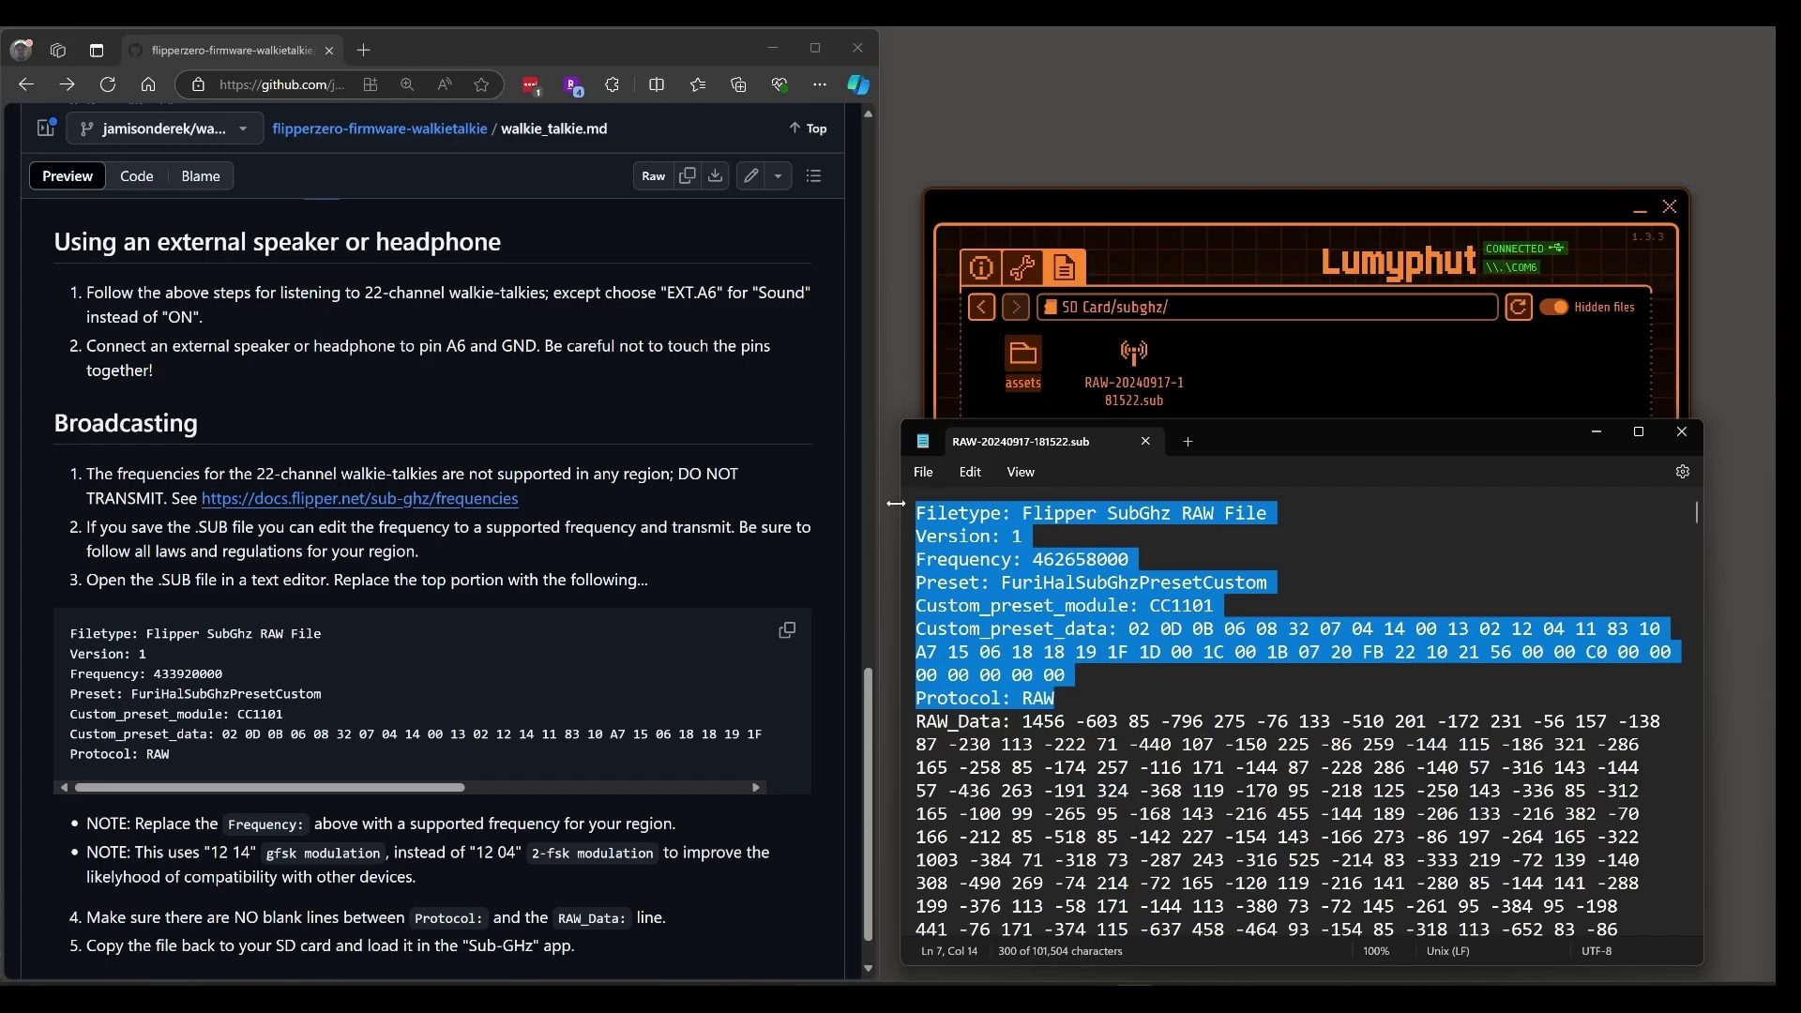
{"action": "key", "text": "ctrl+v"}
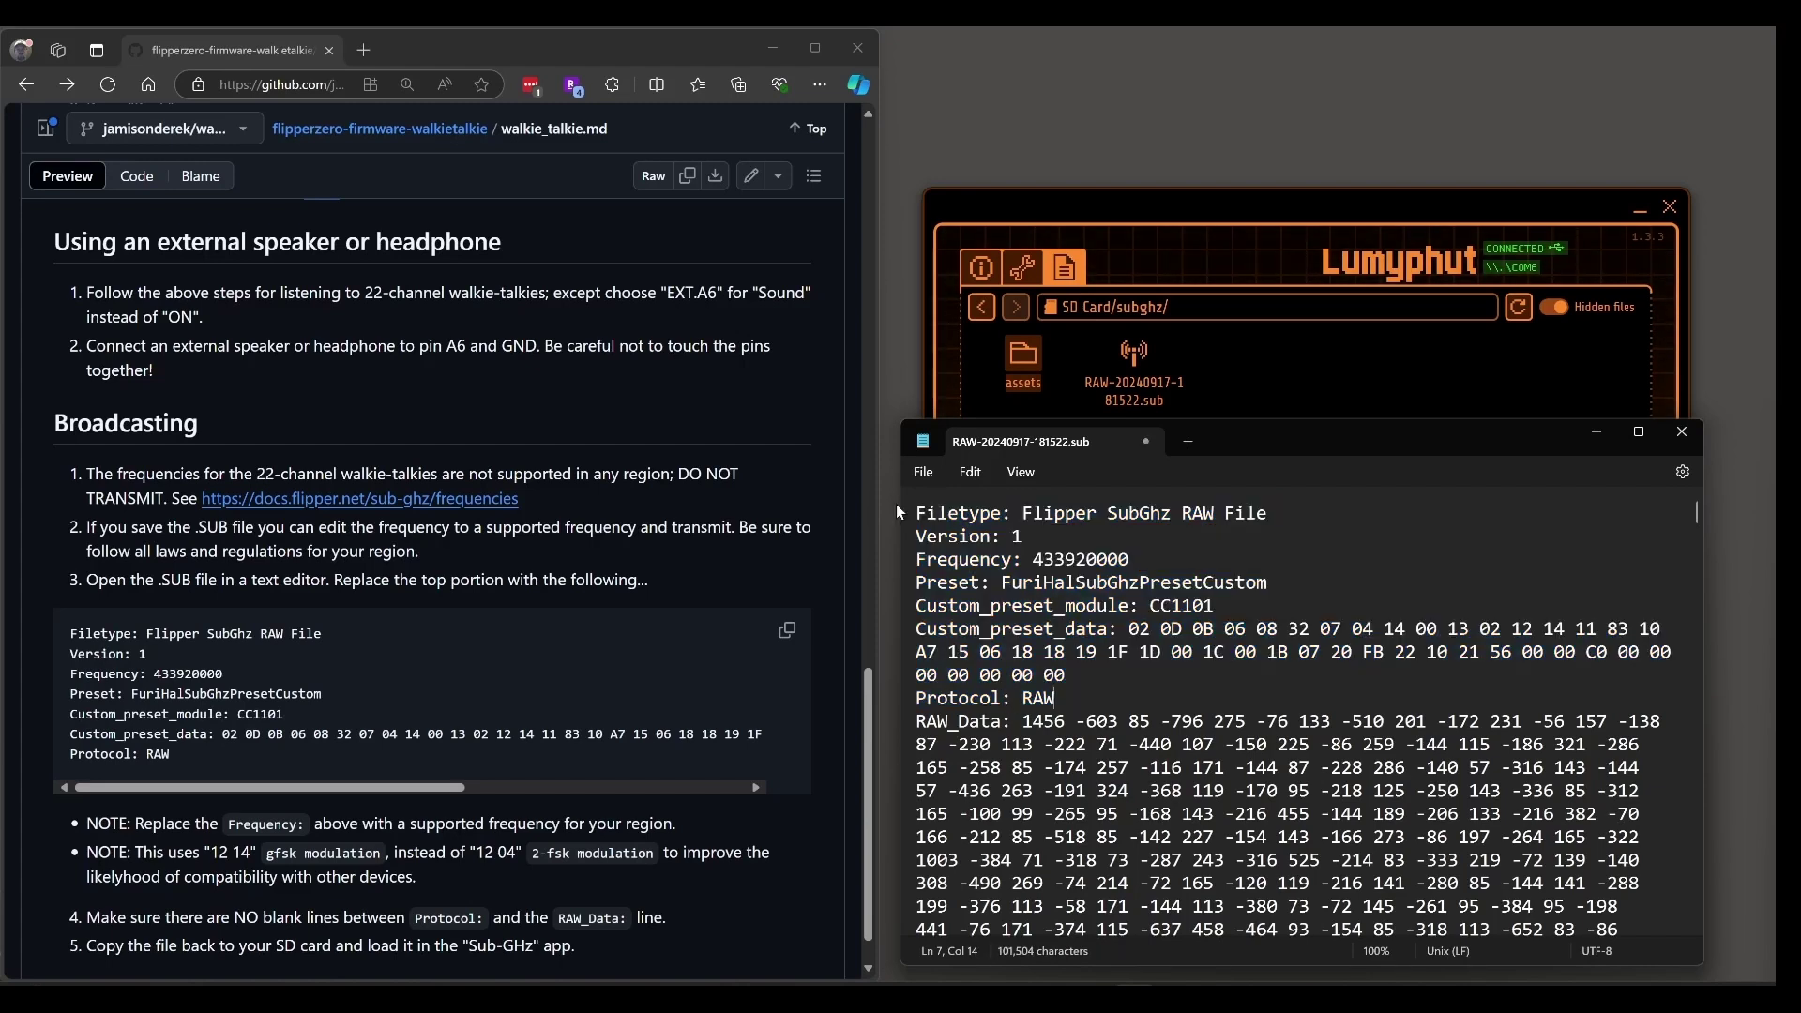
{"action": "key", "text": "ctrl+s"}
{"action": "left_click_drag", "start_coordinate": [1033, 560], "coordinate": [1139, 567]}
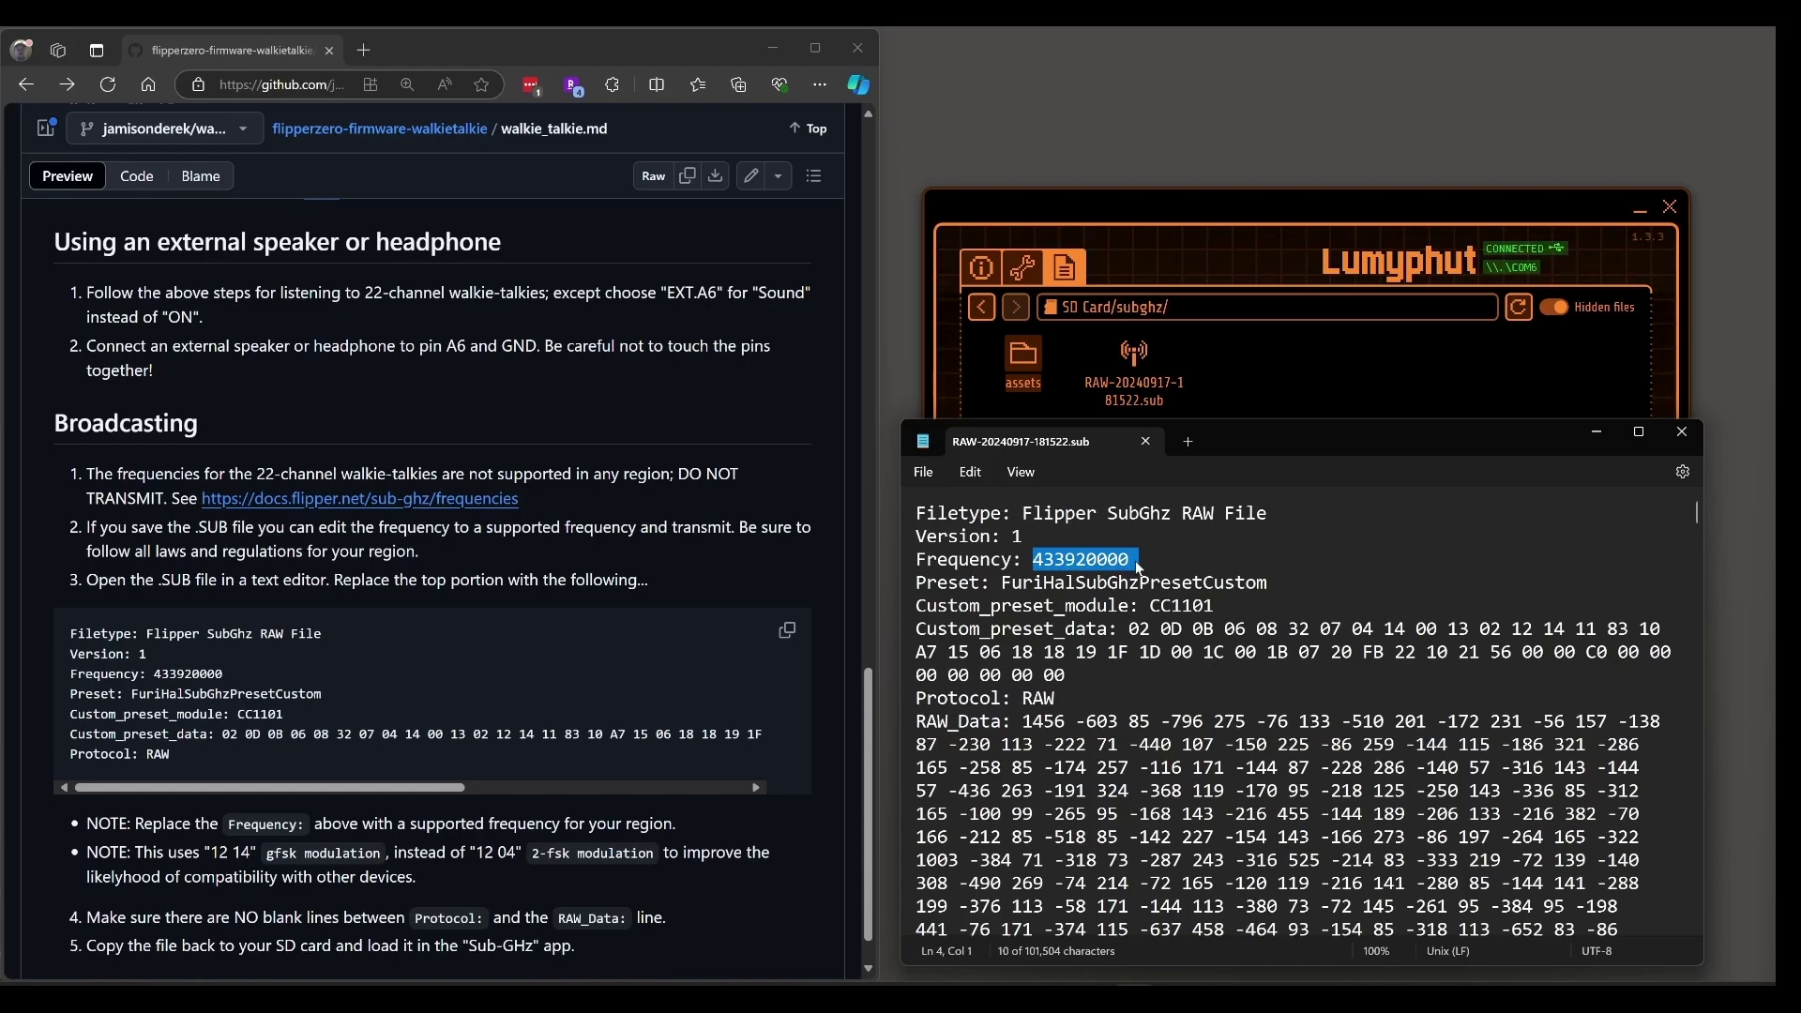
{"action": "left_click", "coordinate": [1684, 432]}
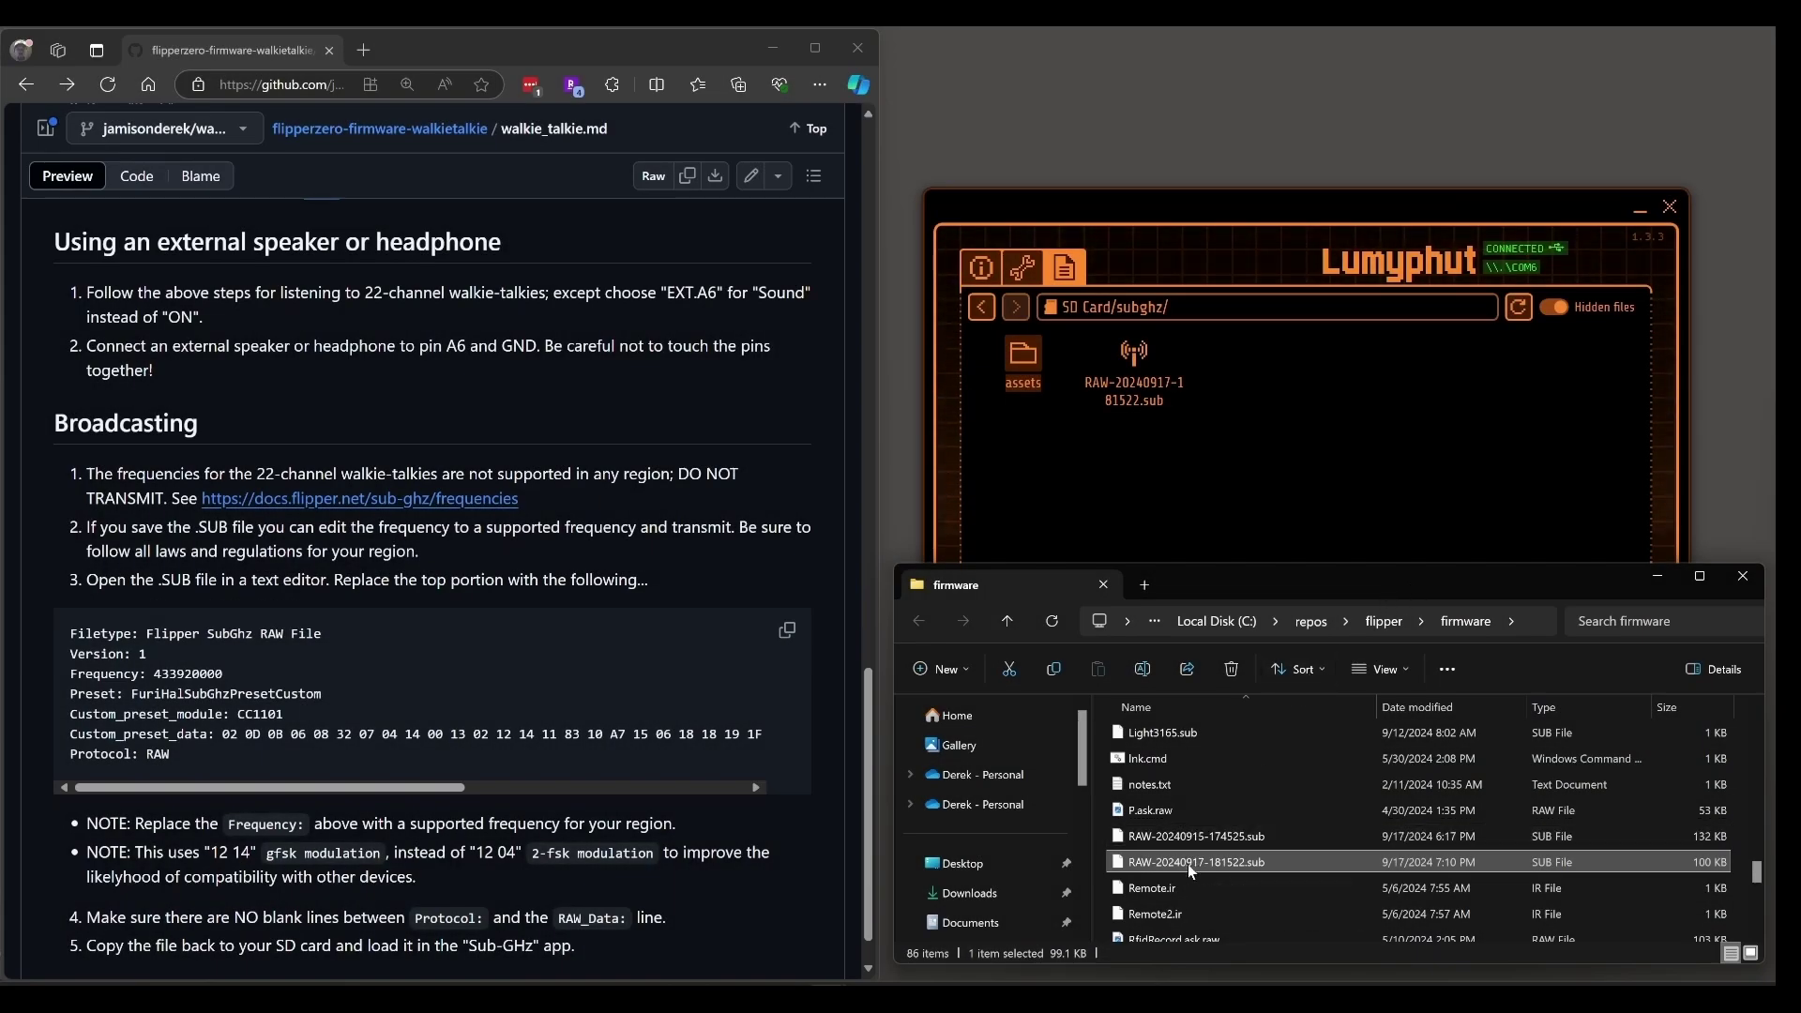
Copy the edited RAW-20240917-181522.sub from the firmware folder back to the Flipper's SD Card/subghz folder.
{"action": "left_click_drag", "start_coordinate": [1188, 864], "coordinate": [1424, 463]}
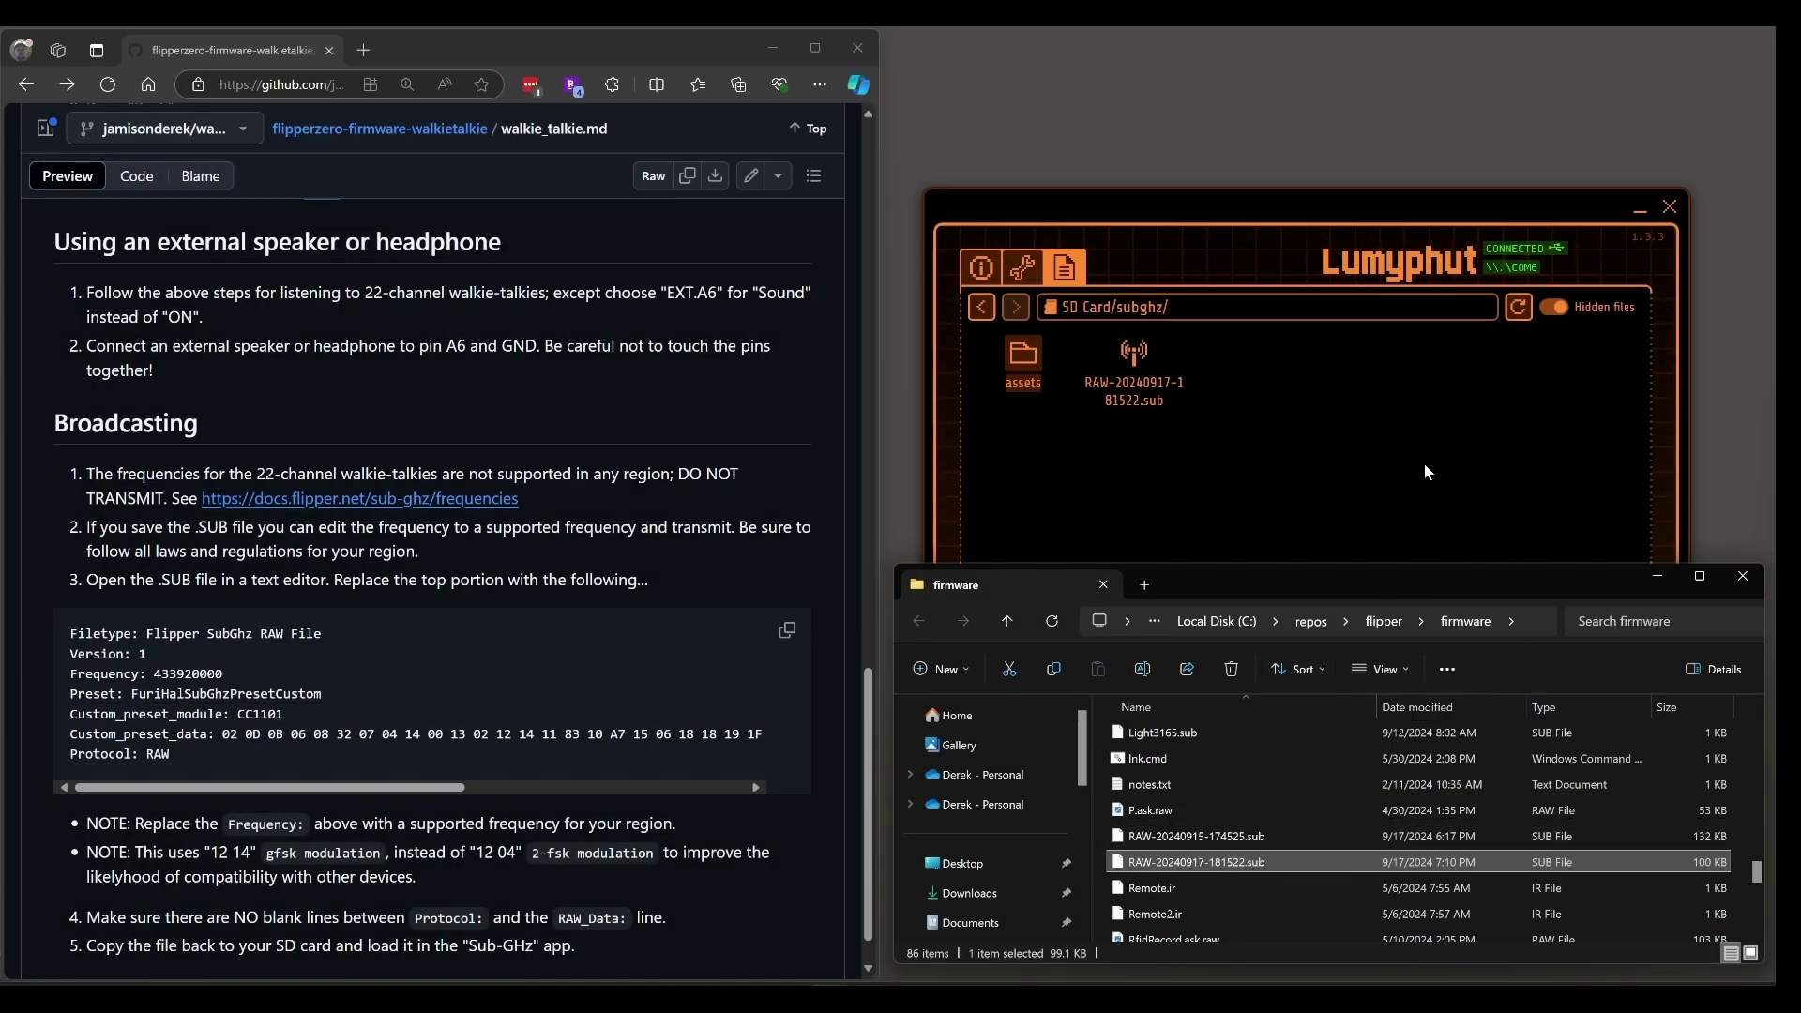